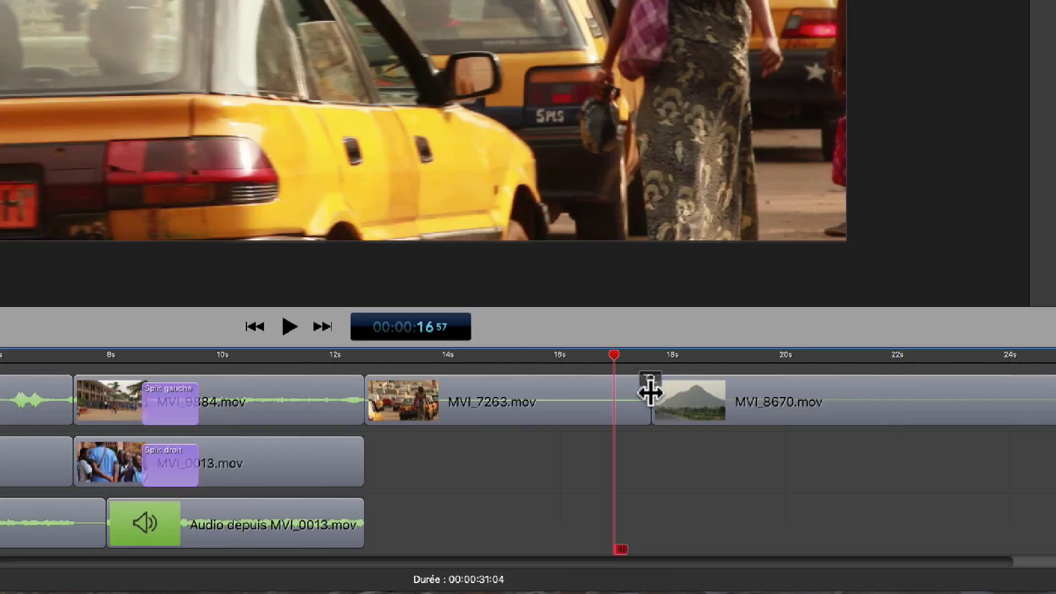
- Shift the cut between MVI_7263.mov and MVI_8670.mov slightly earlier, to about 17.3 s, without leaving a gap
{"action": "left_click_drag", "start_coordinate": [651, 378], "coordinate": [632, 433]}
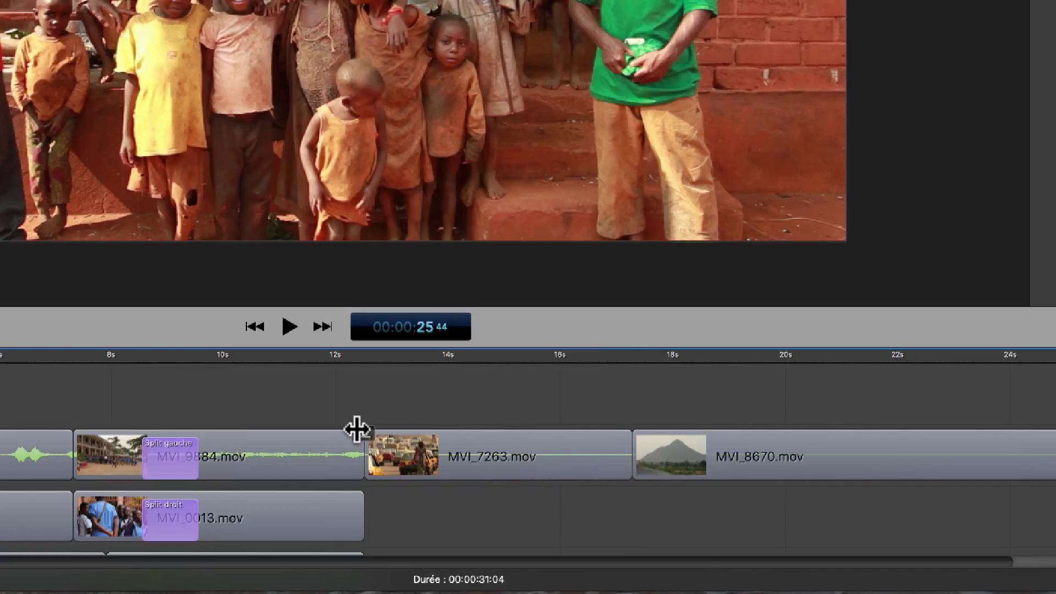
{"action": "mouse_move", "coordinate": [358, 427]}
{"action": "left_mouse_down"}
{"action": "mouse_move", "coordinate": [439, 434]}
{"action": "mouse_move", "coordinate": [353, 436]}
{"action": "mouse_move", "coordinate": [360, 431]}
{"action": "left_mouse_up"}
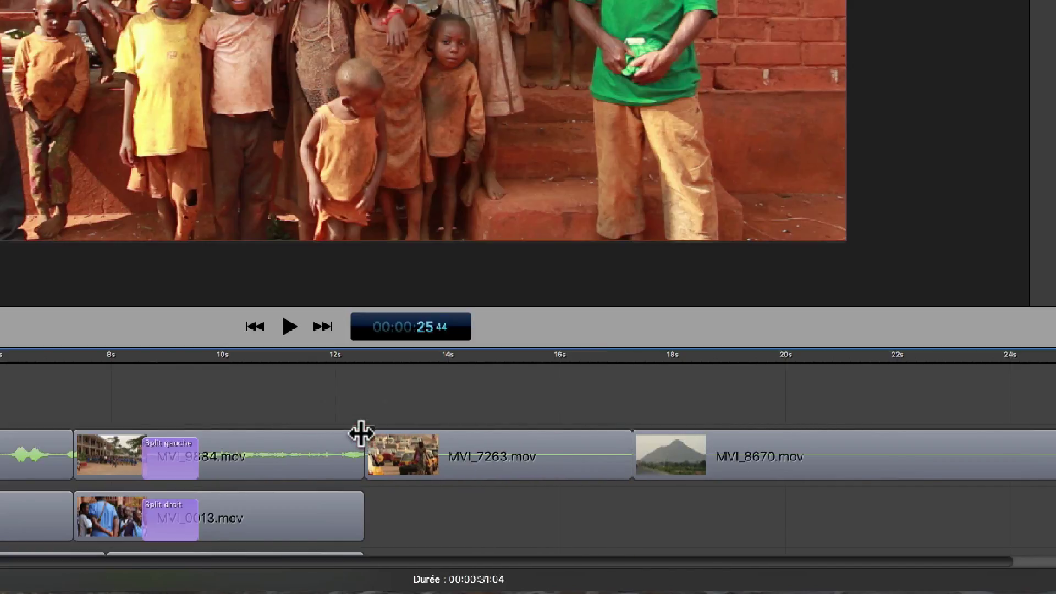
{"action": "scroll", "coordinate": [360, 431], "scroll_direction": "down", "scroll_amount": 3}
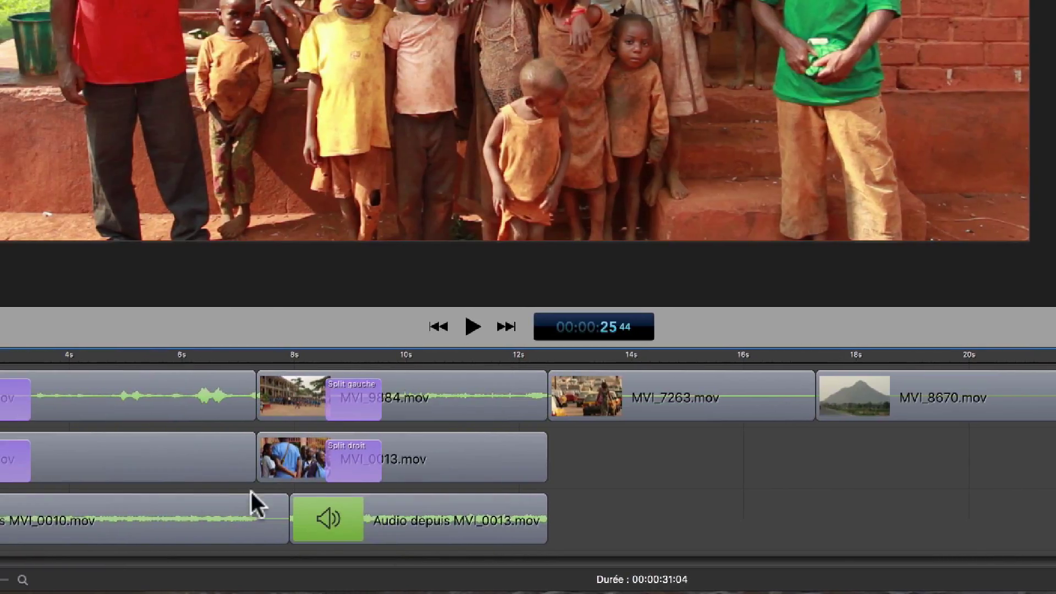
- Shift the cut between the MVI_0010 and MVI_0013 audio clips to about 8.6 s and the MVI_7263/MVI_8670 cut slightly later
{"action": "left_click_drag", "start_coordinate": [290, 496], "coordinate": [318, 502]}
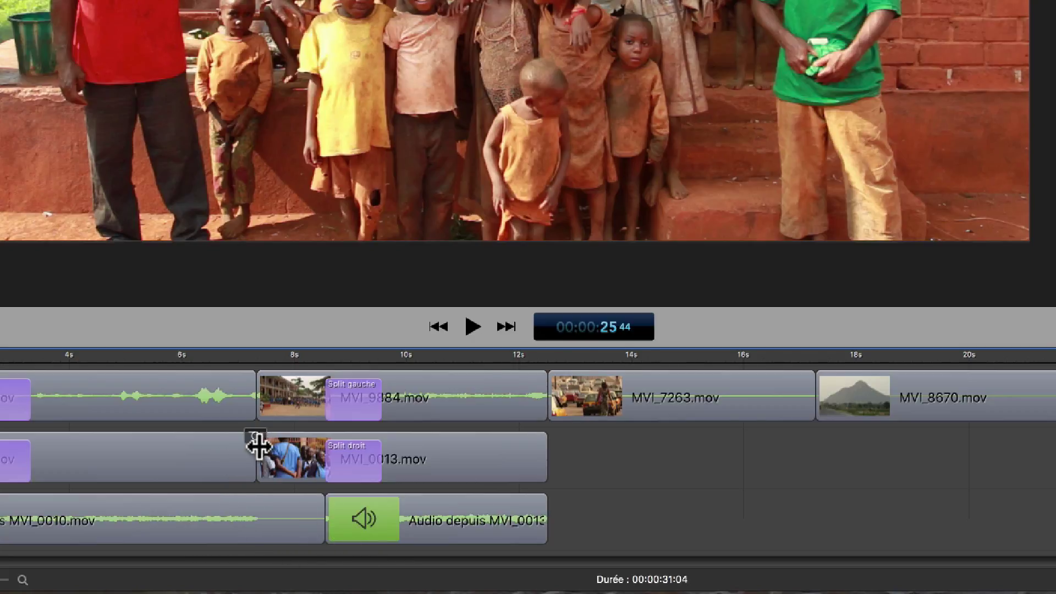
{"action": "mouse_move", "coordinate": [341, 536]}
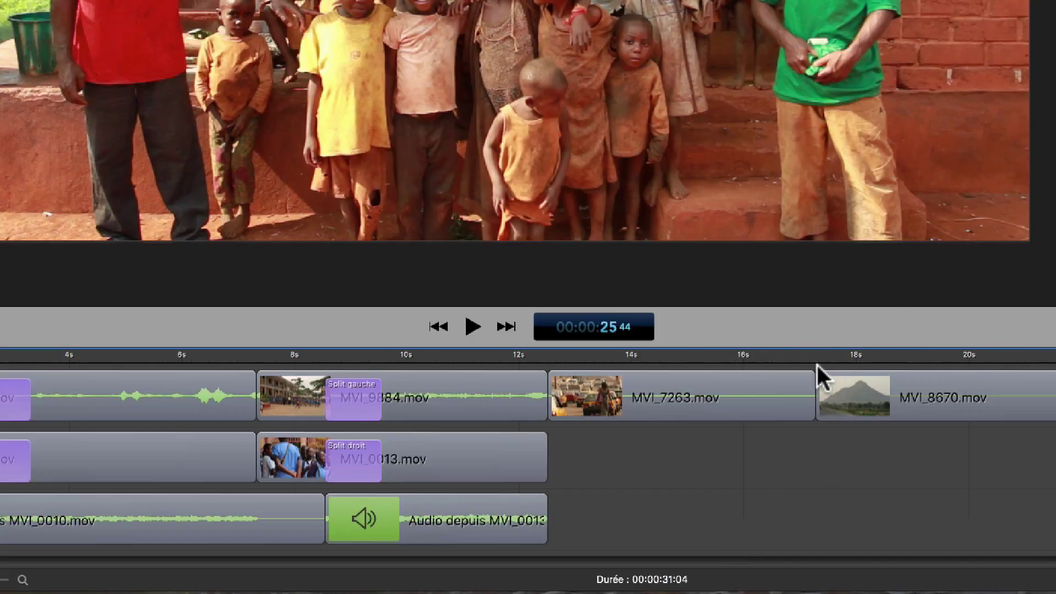
{"action": "mouse_move", "coordinate": [815, 370]}
{"action": "left_mouse_down"}
{"action": "mouse_move", "coordinate": [797, 377]}
{"action": "mouse_move", "coordinate": [825, 370]}
{"action": "left_mouse_up"}
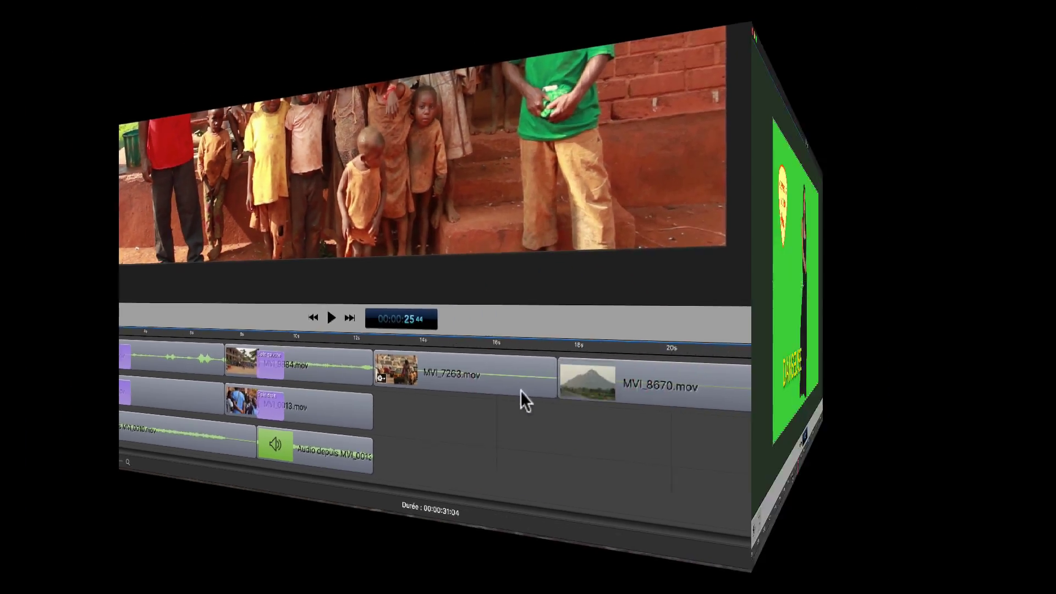
- Change the canvas background colour from the canvas settings to the yellow swatch and apply it
{"action": "left_click", "coordinate": [477, 575]}
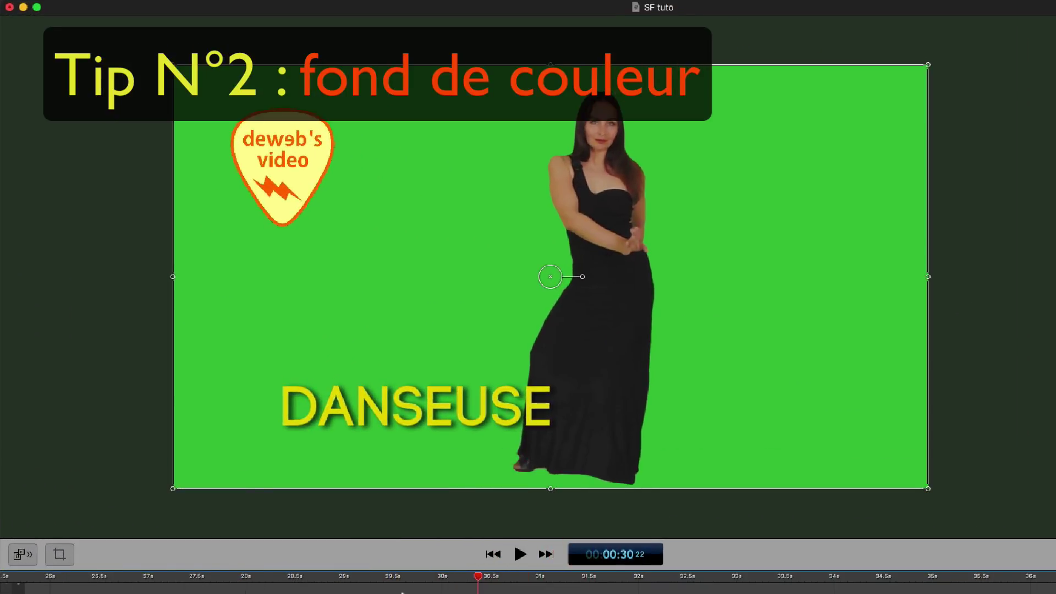
{"action": "left_click", "coordinate": [58, 554]}
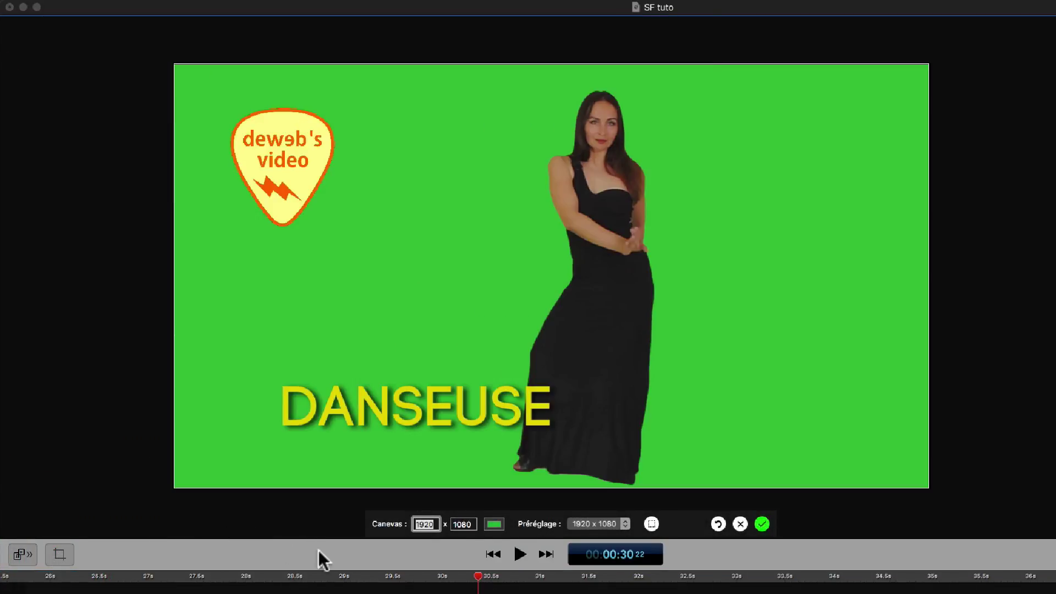
{"action": "left_click", "coordinate": [493, 524]}
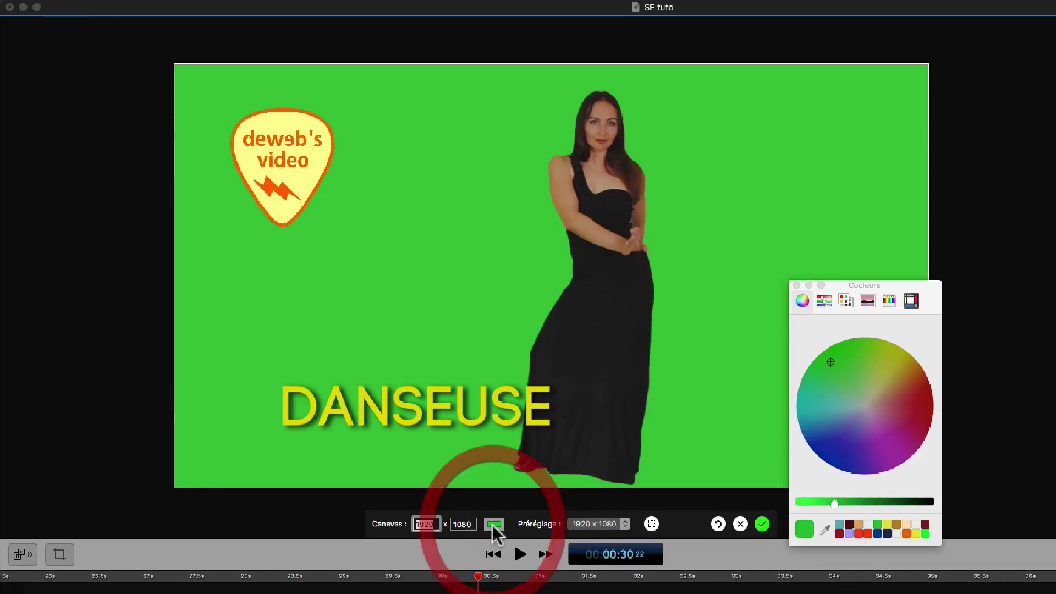
{"action": "left_click", "coordinate": [915, 532]}
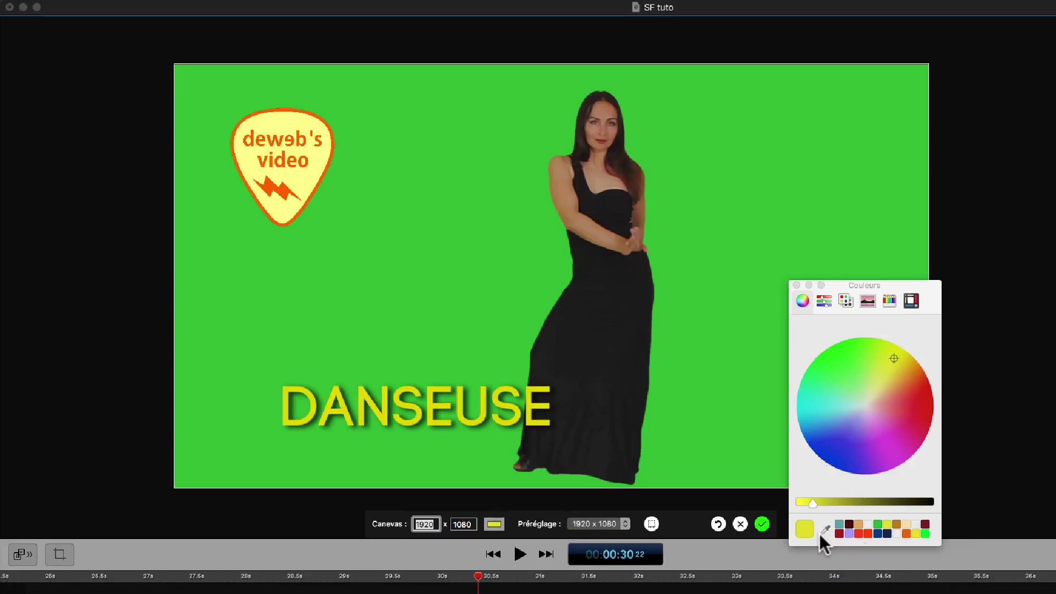
{"action": "key", "text": "Return"}
- Set the canvas background colour to the bright green swatch, apply it and close the colour picker
{"action": "left_click", "coordinate": [60, 553]}
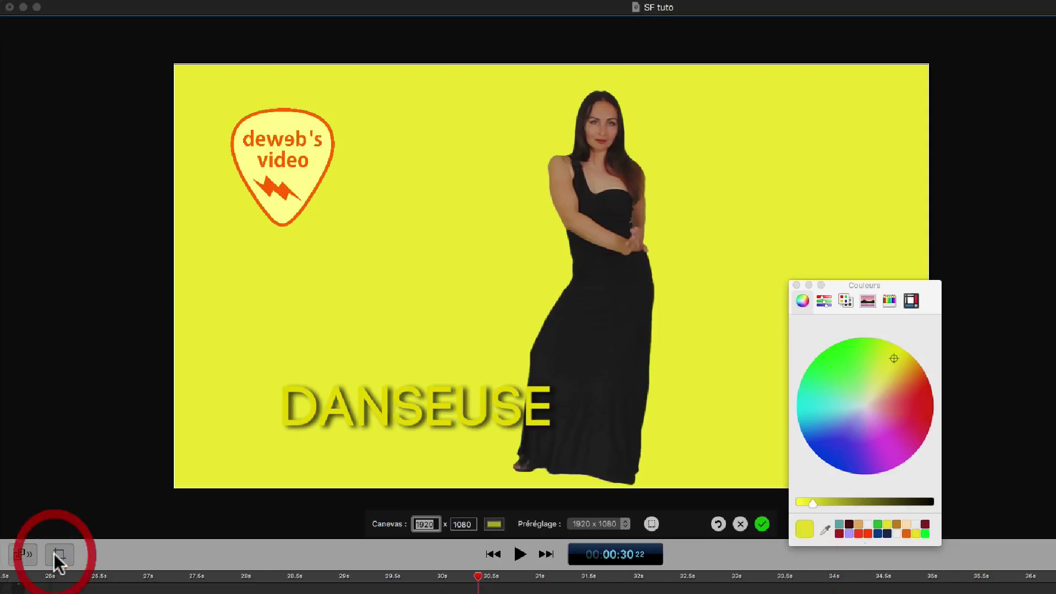
{"action": "left_click", "coordinate": [491, 523]}
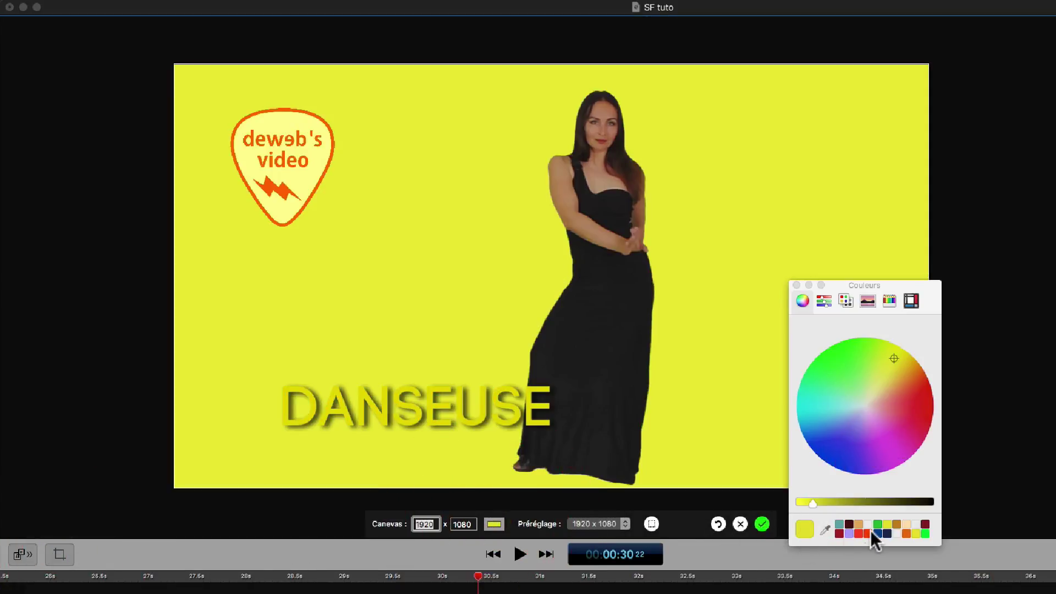
{"action": "left_click", "coordinate": [924, 532]}
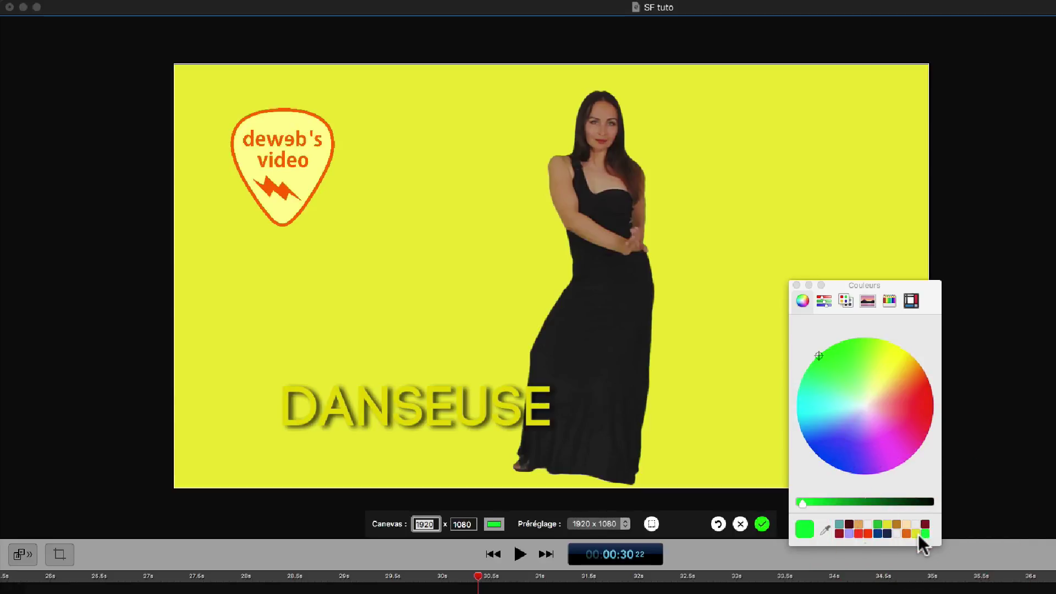
{"action": "key", "text": "Return"}
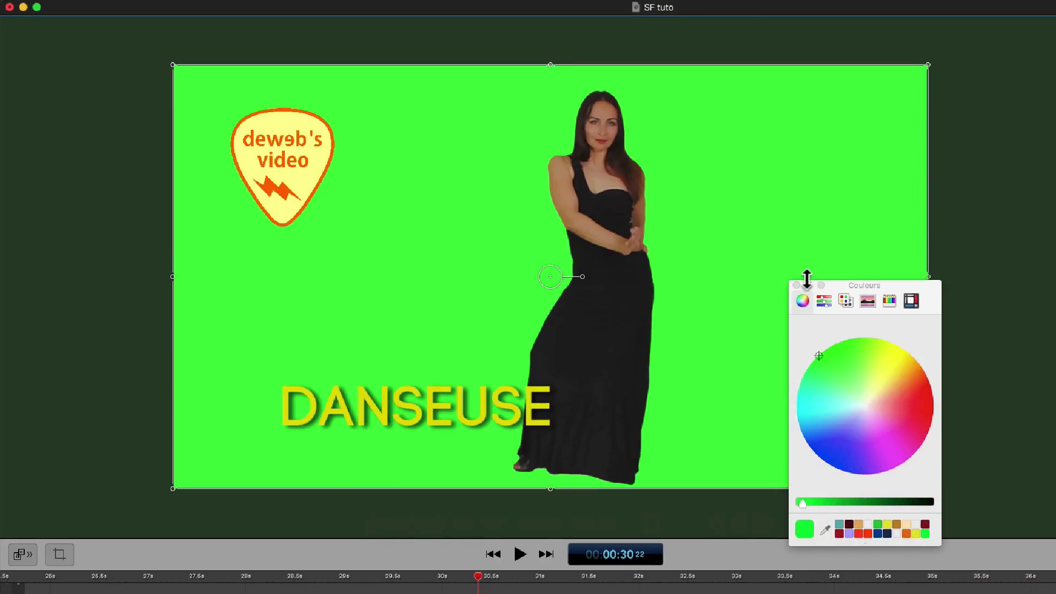
{"action": "left_click", "coordinate": [796, 285]}
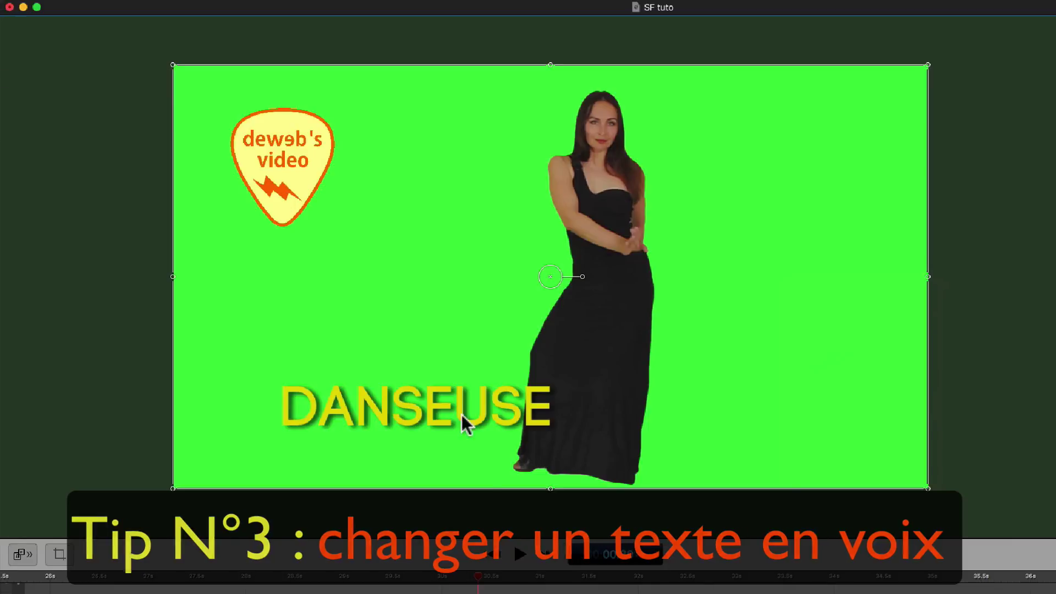
- Insert a speech clip at about 27 s reading "Quelle belle danseuse voilà donc !" with the Aurelie voice
{"action": "left_click", "coordinate": [148, 593]}
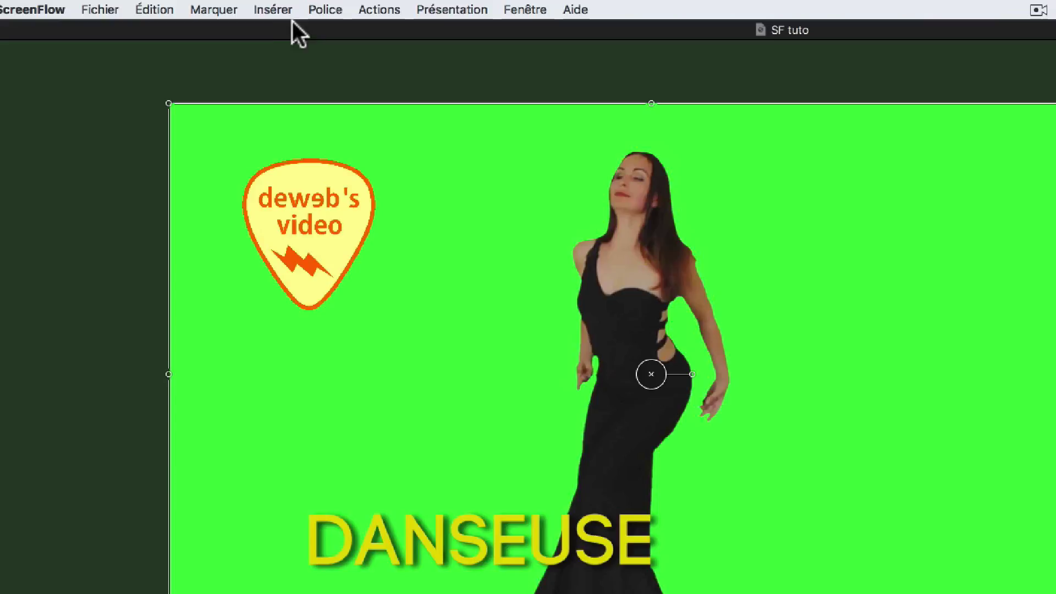
{"action": "left_click", "coordinate": [275, 10]}
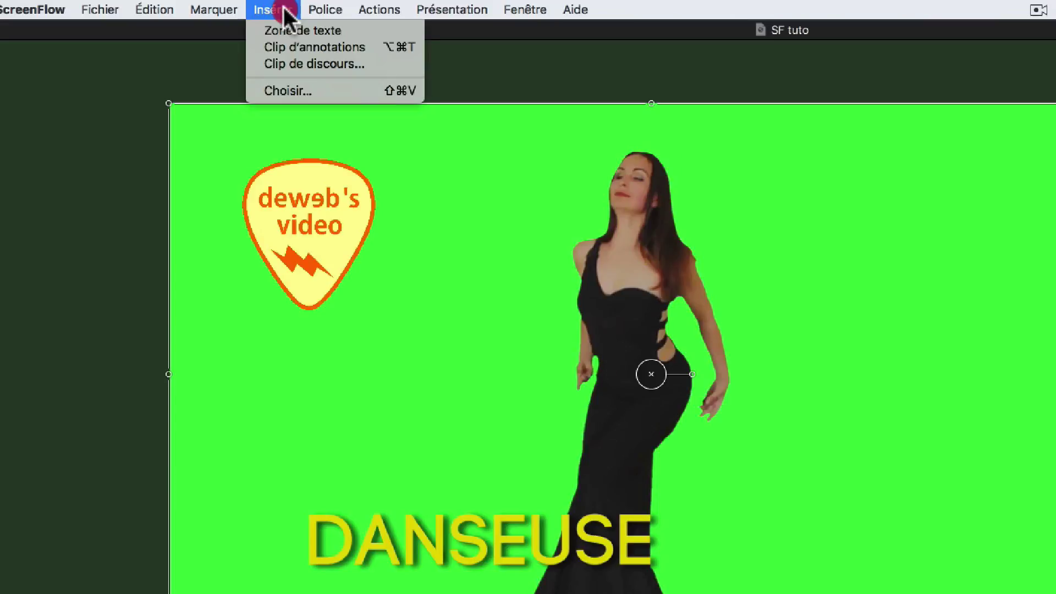
{"action": "left_click", "coordinate": [305, 64]}
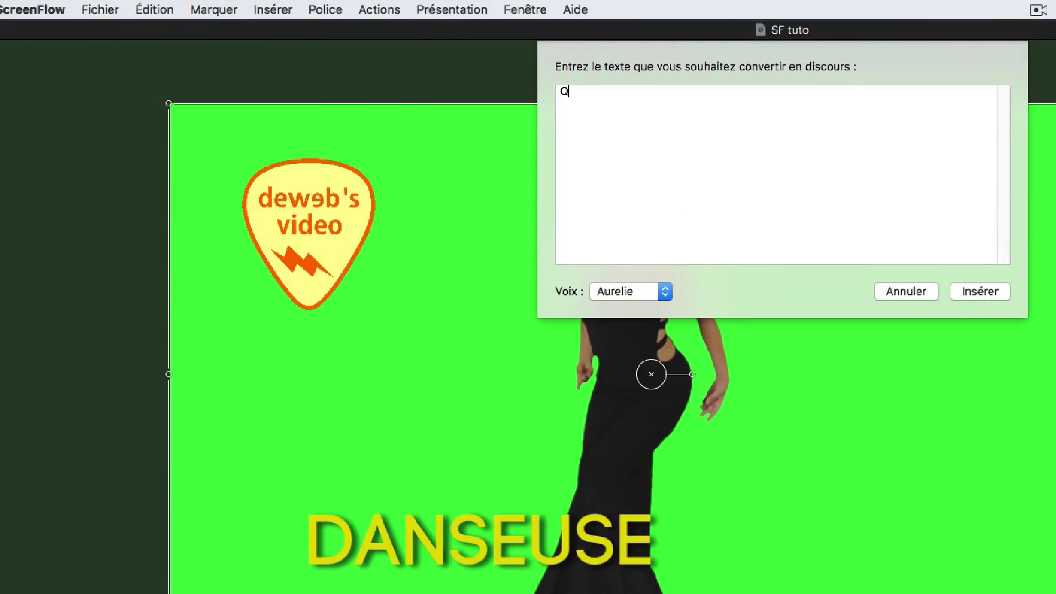
{"action": "type", "text": "Quelle belle danseuse voilà donc !"}
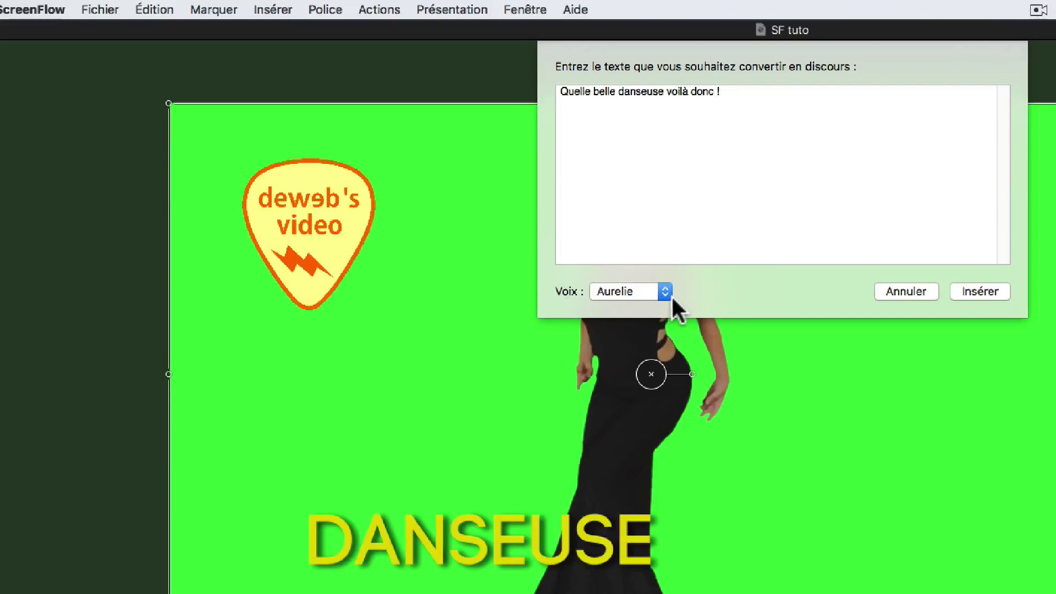
{"action": "left_click", "coordinate": [992, 291]}
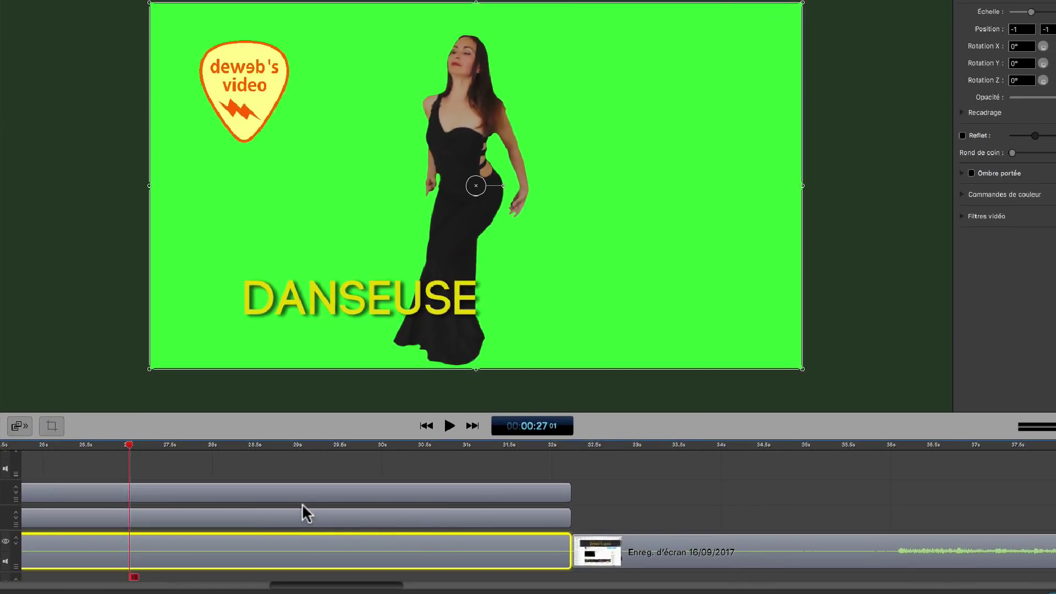
{"action": "left_click_drag", "start_coordinate": [212, 460], "coordinate": [213, 519]}
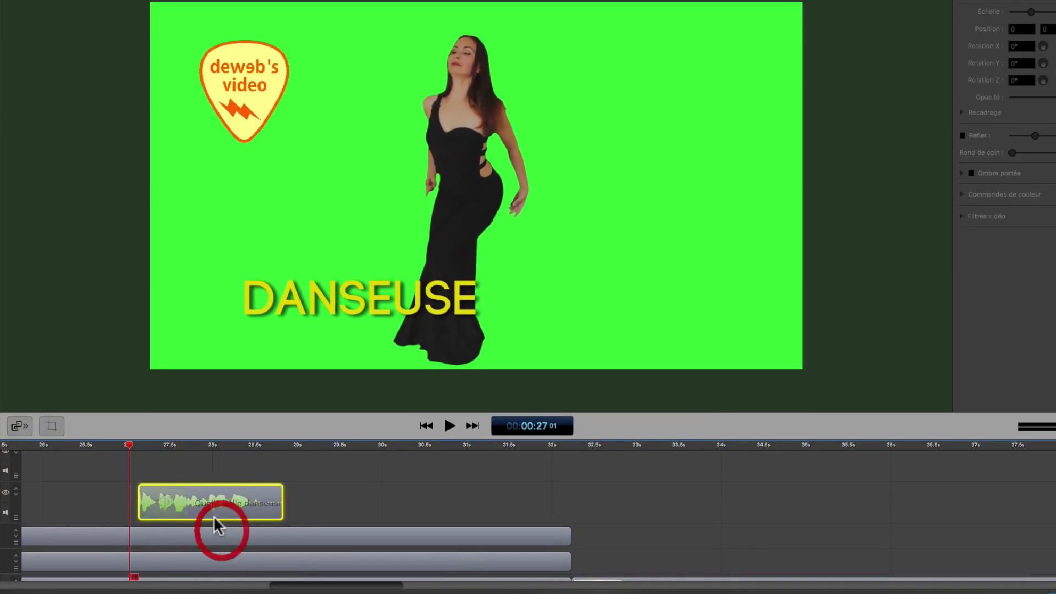
- Play back the inserted speech clip from just before its start
{"action": "left_click", "coordinate": [113, 442]}
{"action": "key", "text": "space"}
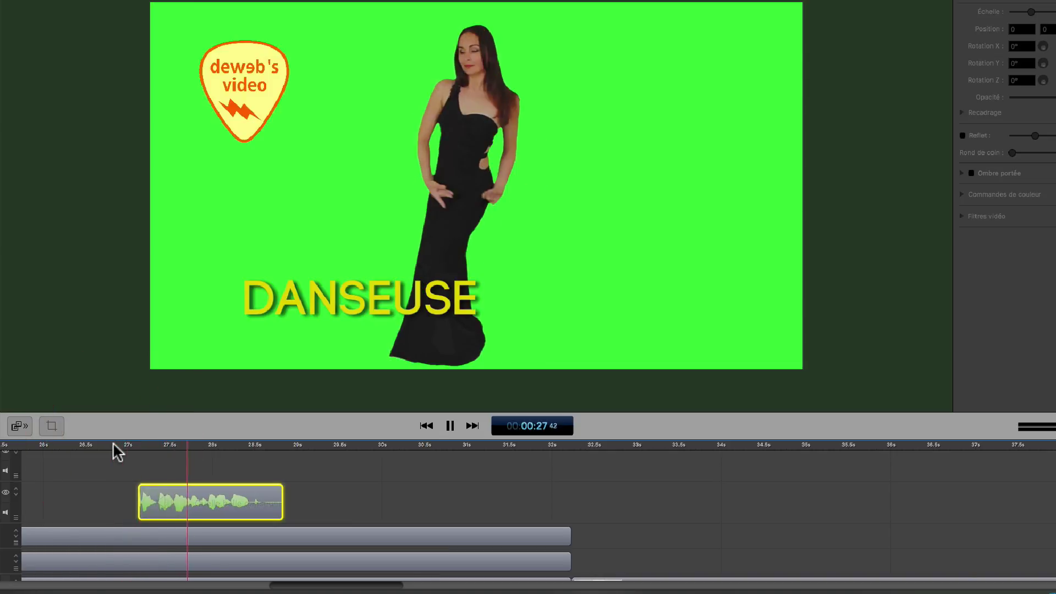
{"action": "key", "text": "space"}
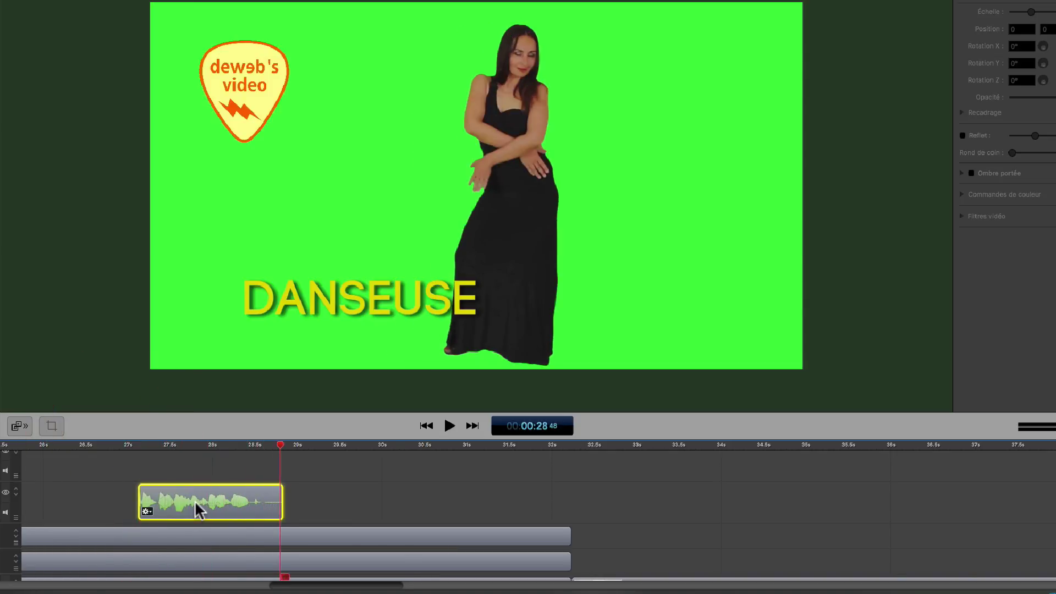
- Set the speech clip to play in reverse in its clip inspector and play it back from about 27 s
{"action": "right_click", "coordinate": [195, 500]}
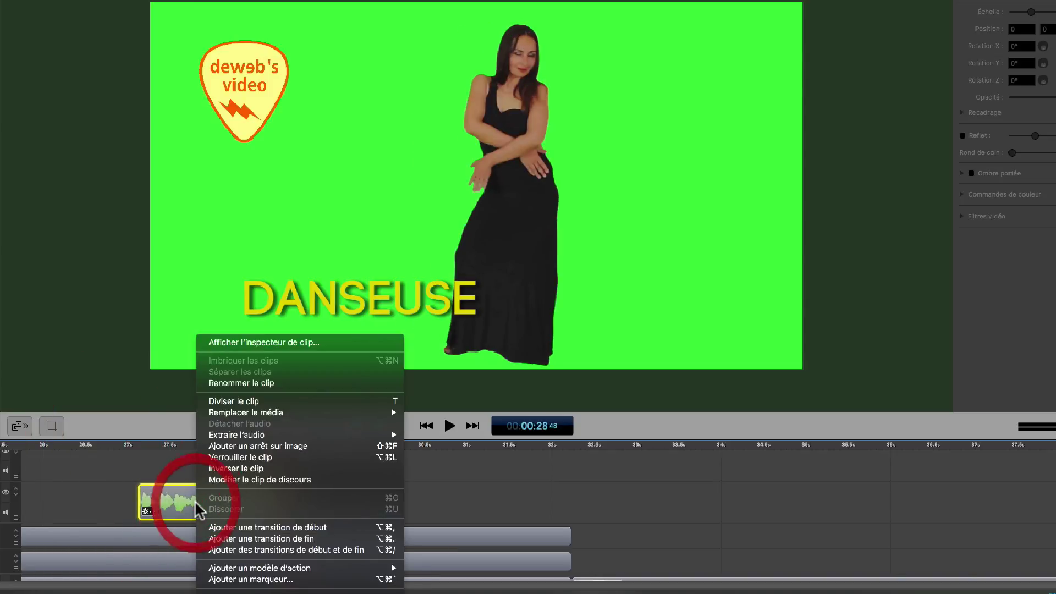
{"action": "left_click", "coordinate": [273, 342]}
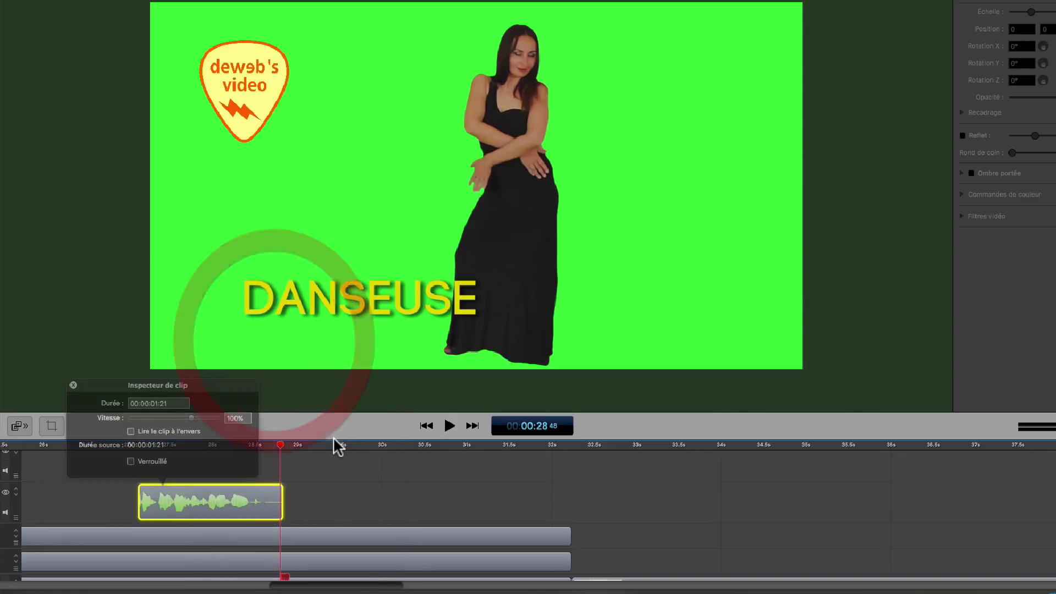
{"action": "left_click", "coordinate": [131, 432]}
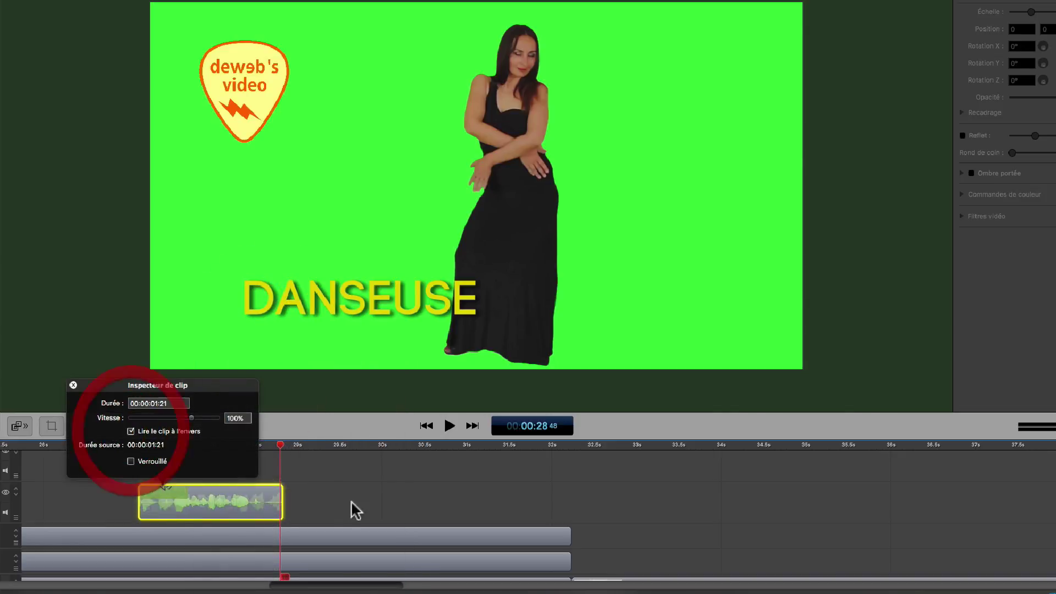
{"action": "left_click", "coordinate": [73, 385]}
{"action": "left_click_drag", "start_coordinate": [117, 449], "coordinate": [126, 444]}
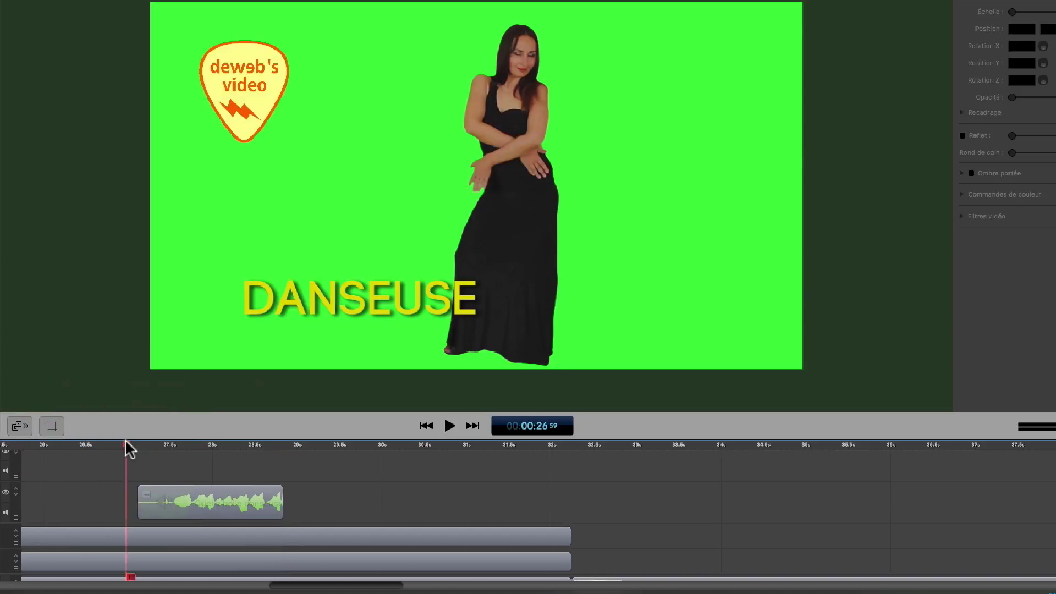
{"action": "key", "text": "space"}
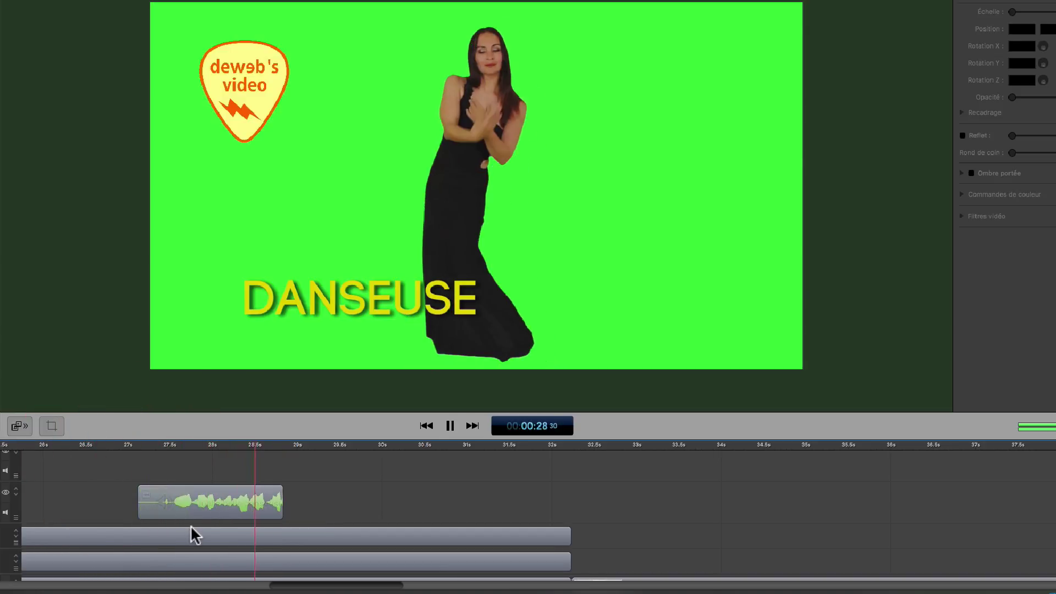
- Restore the speech clip to forward playback at 83% speed and play it back from just before its start
{"action": "right_click", "coordinate": [173, 502]}
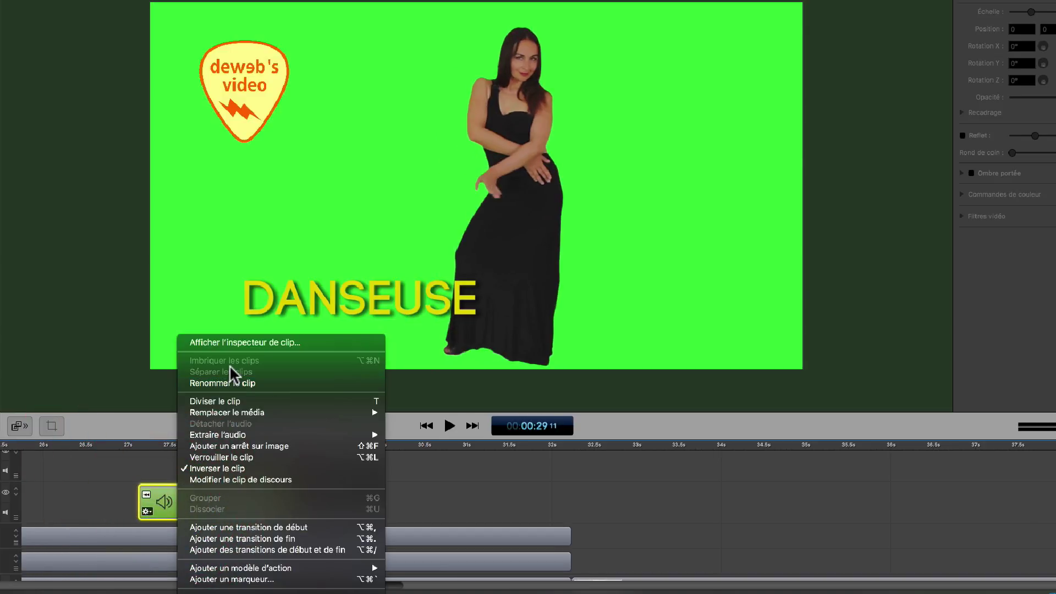
{"action": "left_click", "coordinate": [226, 341]}
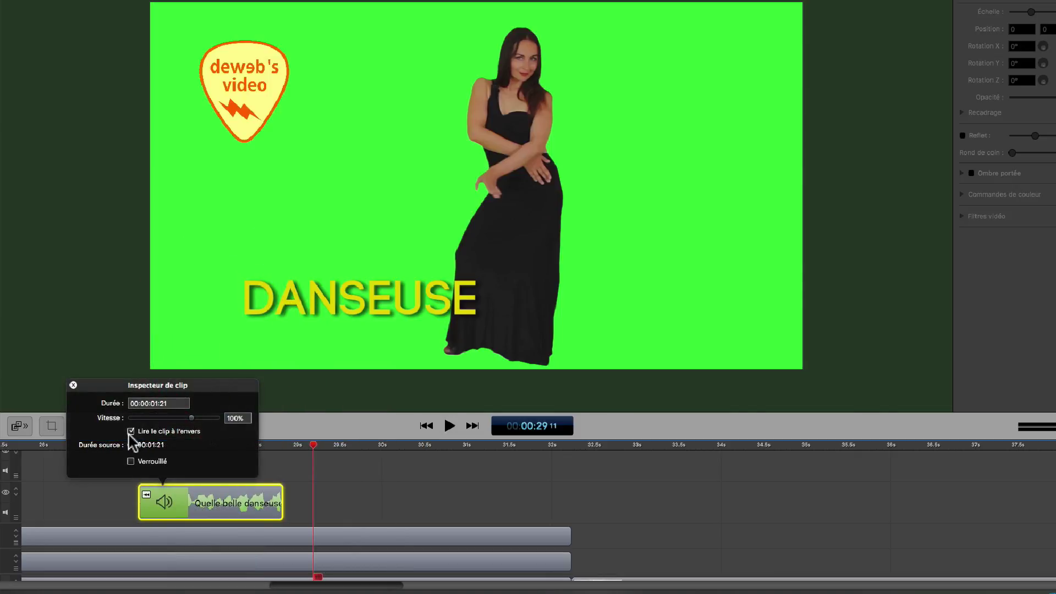
{"action": "left_click", "coordinate": [131, 432]}
{"action": "left_click_drag", "start_coordinate": [193, 419], "coordinate": [196, 416]}
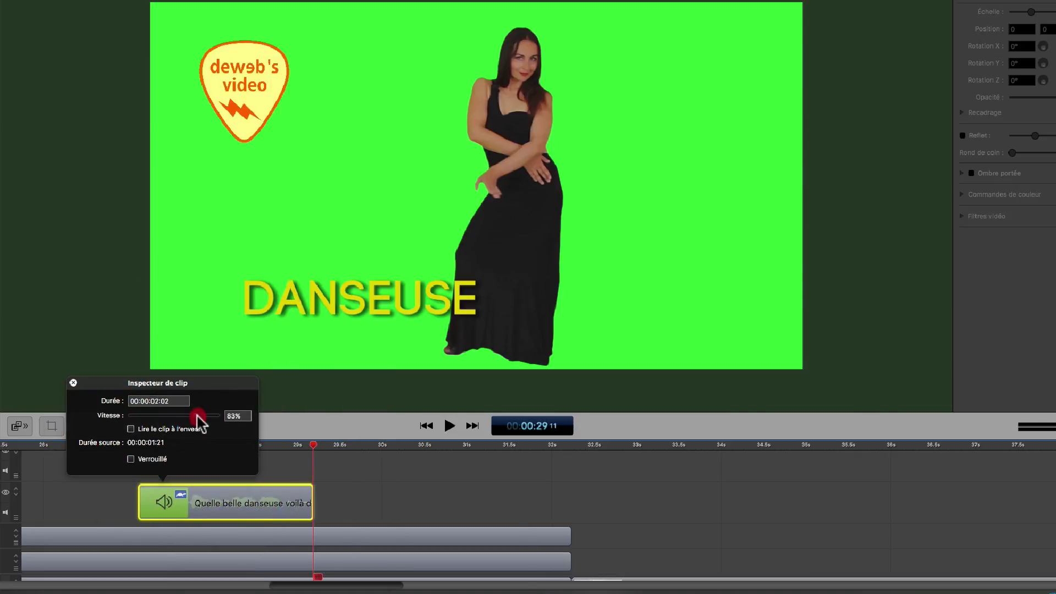
{"action": "left_click", "coordinate": [73, 383]}
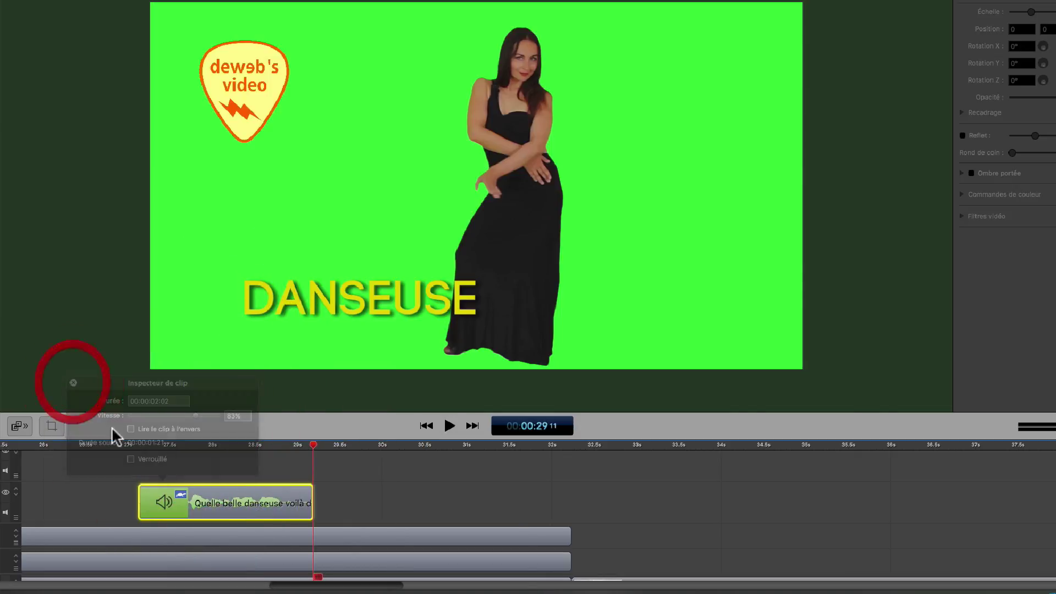
{"action": "left_click", "coordinate": [120, 443]}
{"action": "key", "text": "space"}
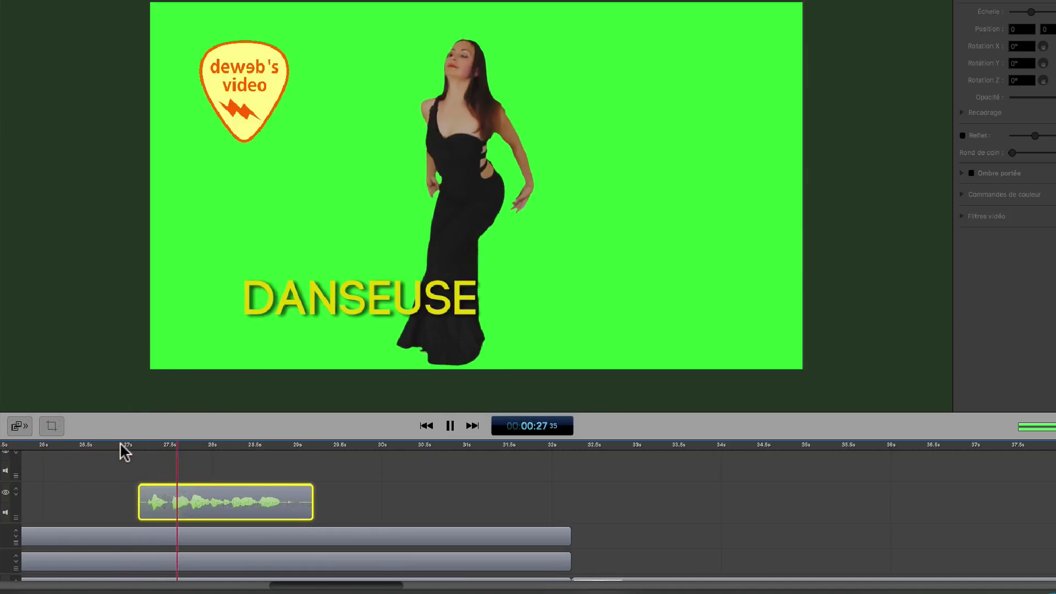
- Set the speech clip's speed to 100% in its clip inspector
{"action": "right_click", "coordinate": [156, 486]}
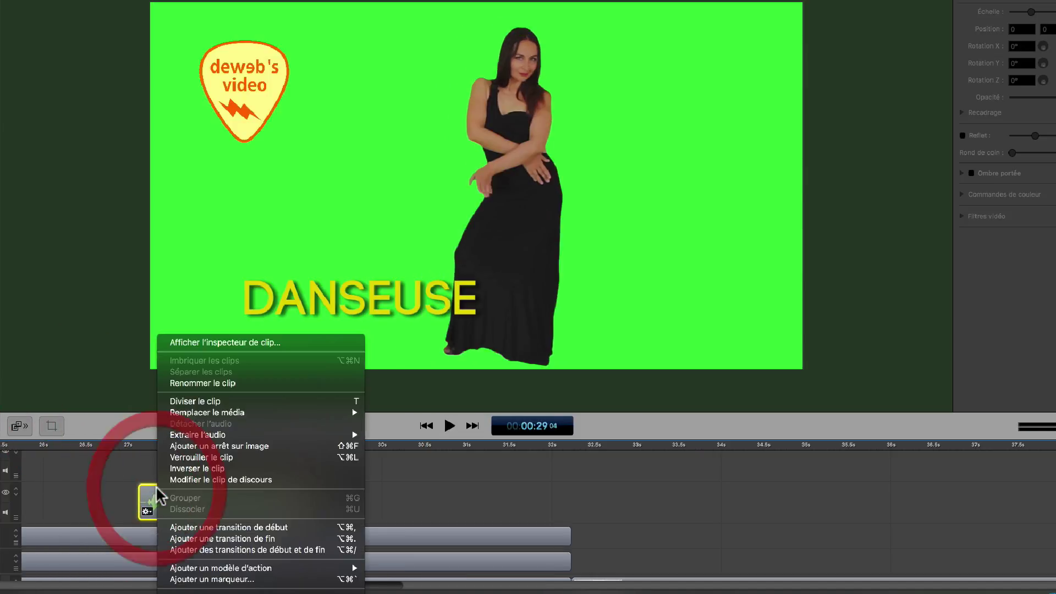
{"action": "left_click", "coordinate": [225, 342]}
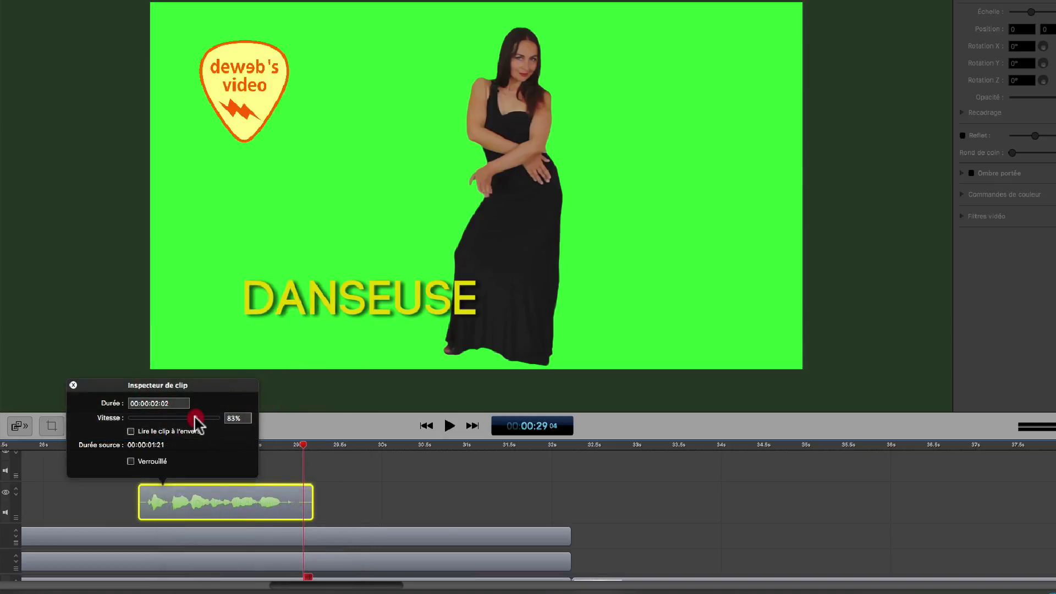
{"action": "left_click_drag", "start_coordinate": [195, 417], "coordinate": [191, 417]}
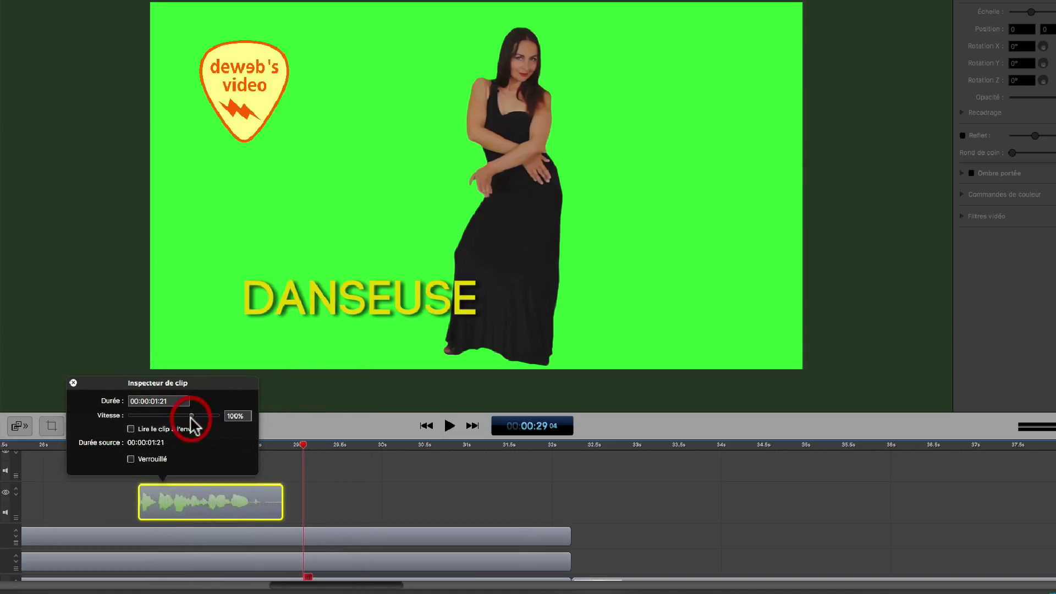
{"action": "left_click", "coordinate": [73, 382]}
- Change the speech clip's voice to Victoria and play it back from just before its start
{"action": "left_click", "coordinate": [189, 490]}
{"action": "right_click", "coordinate": [199, 500]}
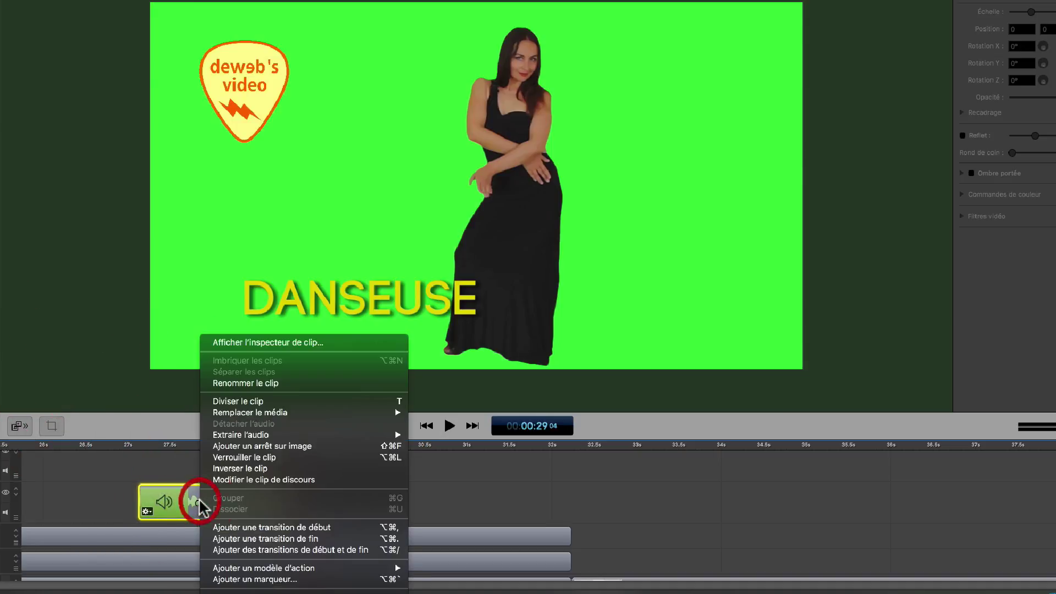
{"action": "left_click", "coordinate": [144, 514]}
{"action": "left_click", "coordinate": [148, 509]}
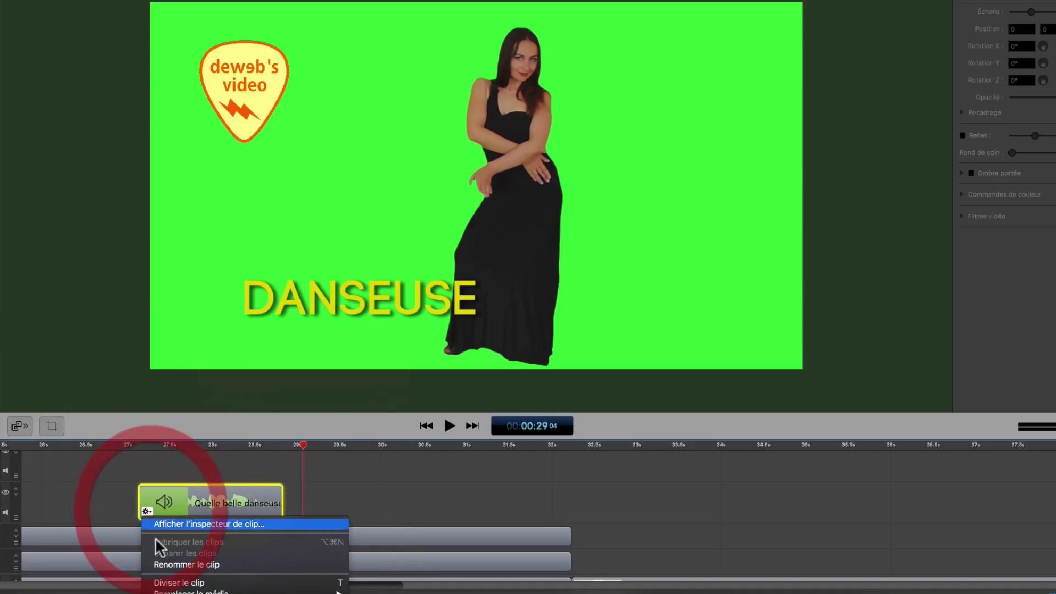
{"action": "left_click", "coordinate": [189, 528]}
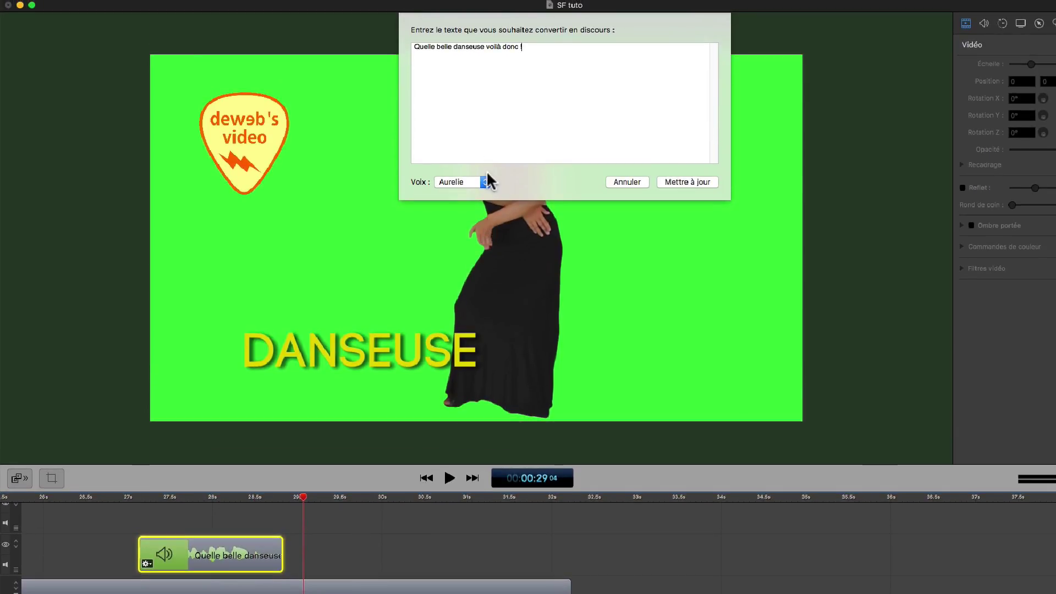
{"action": "left_click", "coordinate": [484, 181]}
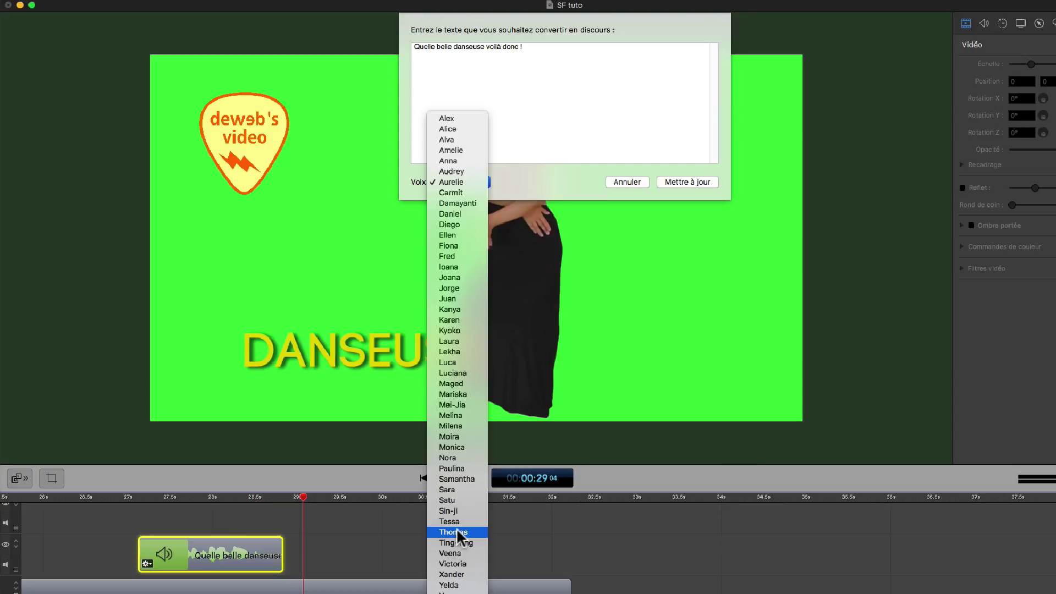
{"action": "left_click", "coordinate": [459, 564]}
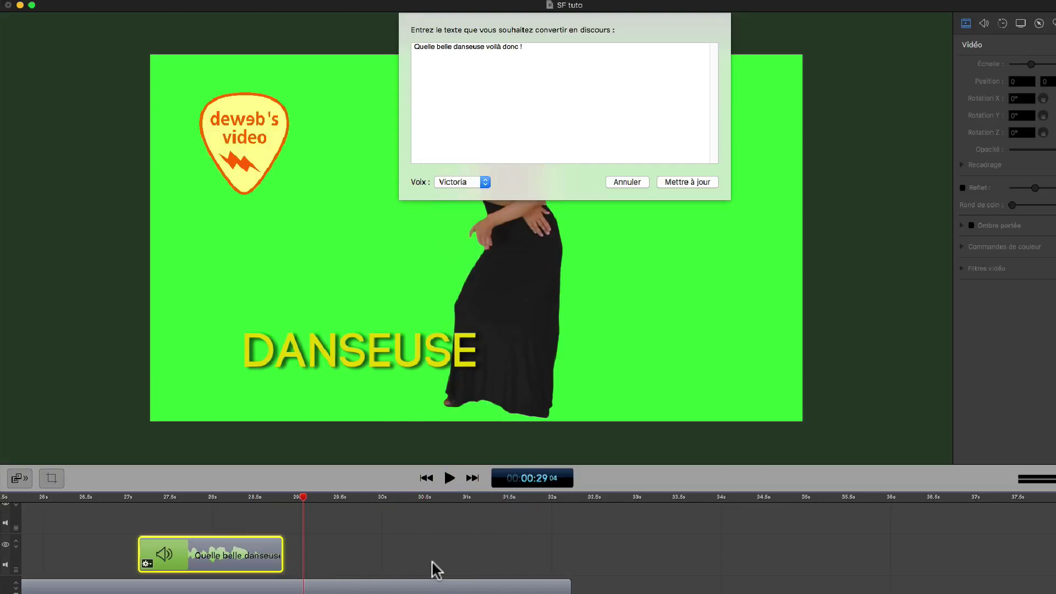
{"action": "left_click", "coordinate": [694, 183]}
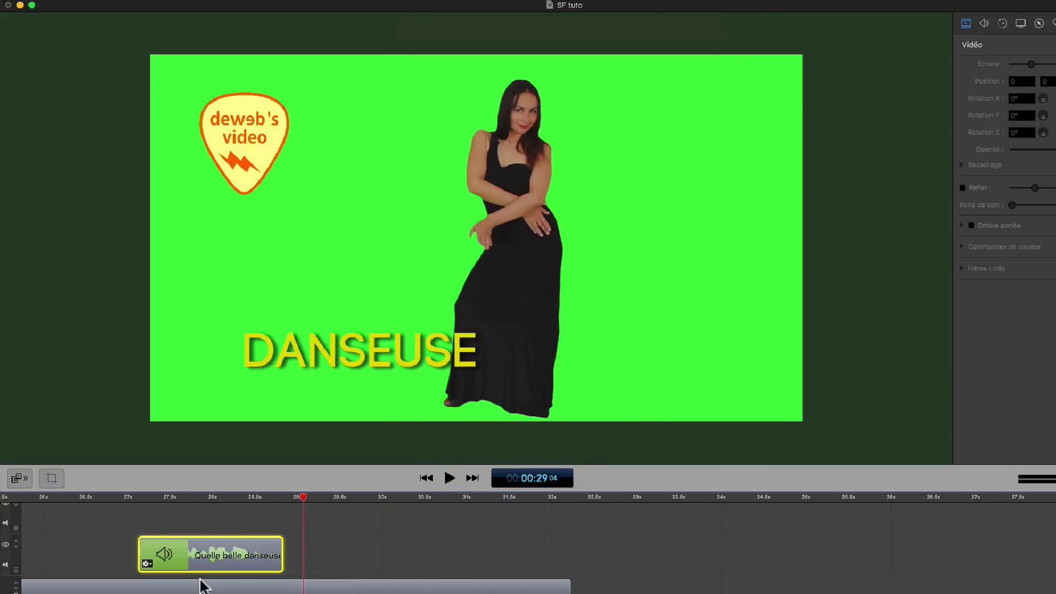
{"action": "left_click", "coordinate": [105, 497]}
{"action": "key", "text": "space"}
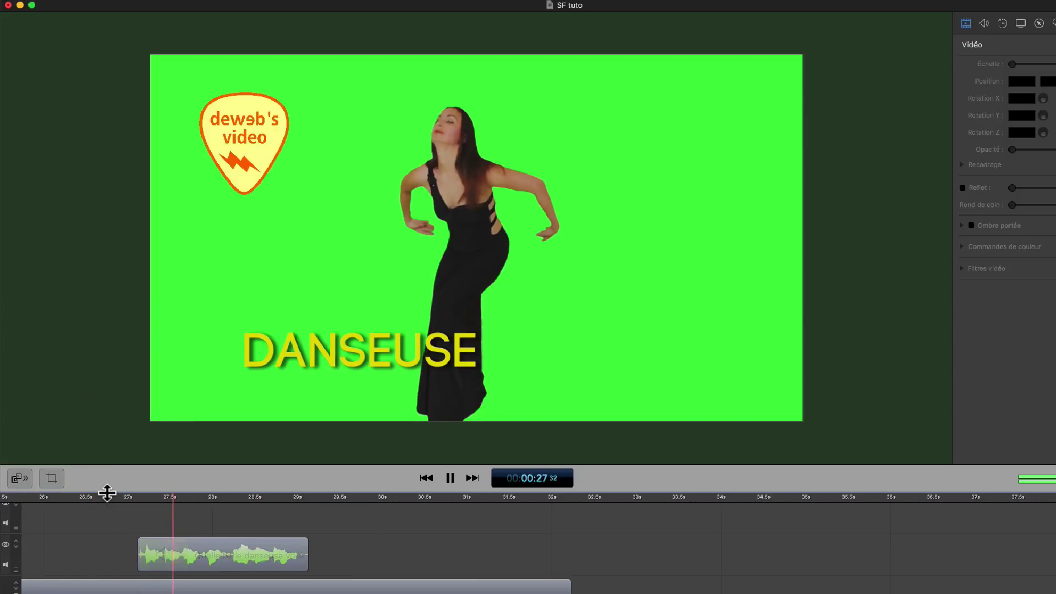
- Delete the speech clip at about 27 s from the timeline
{"action": "left_click", "coordinate": [245, 560]}
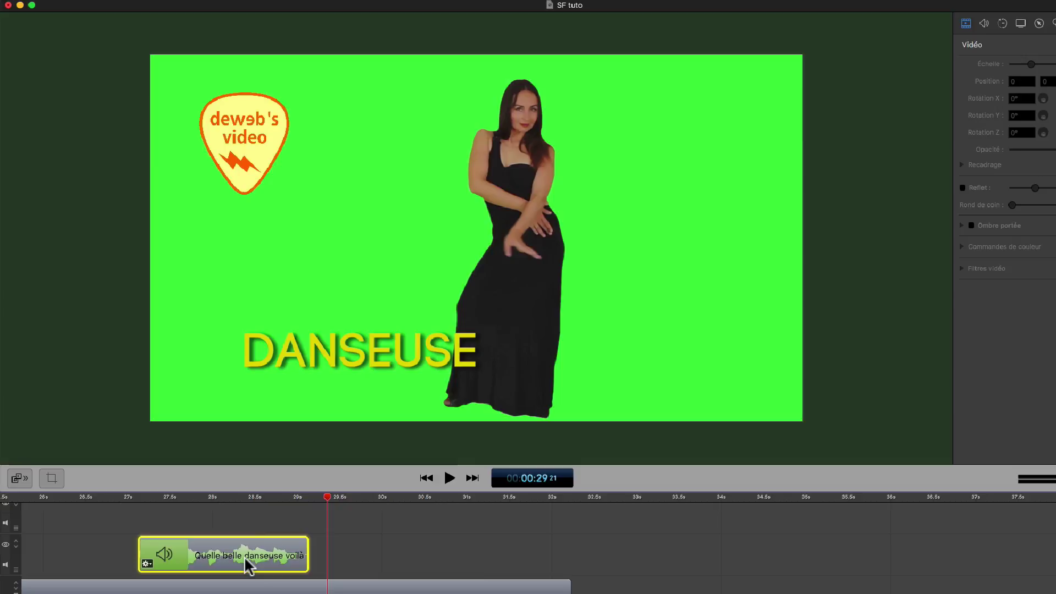
{"action": "left_click", "coordinate": [223, 4]}
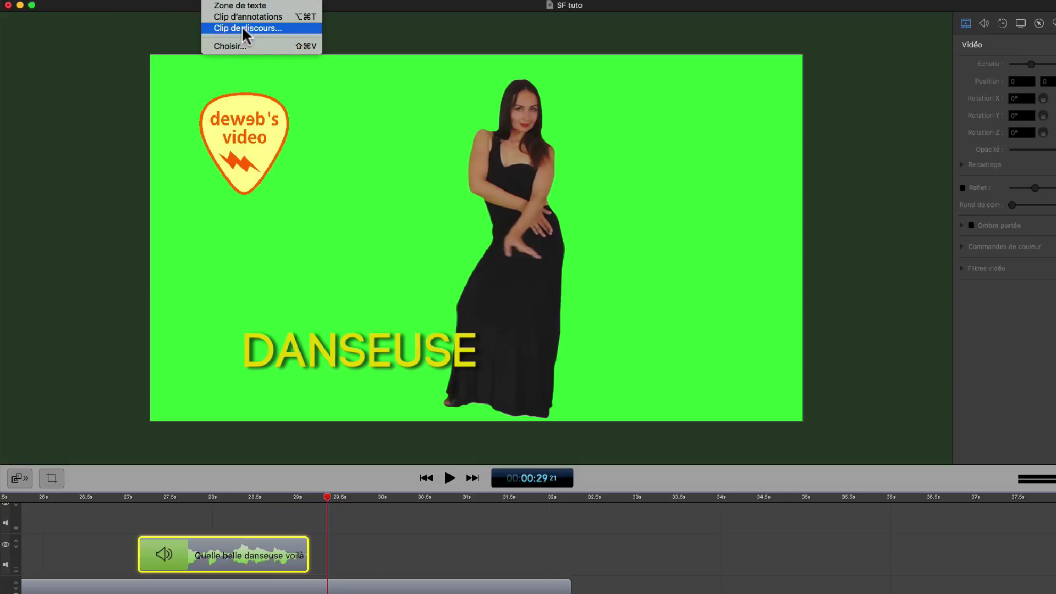
{"action": "left_click", "coordinate": [276, 559]}
{"action": "key", "text": "Delete"}
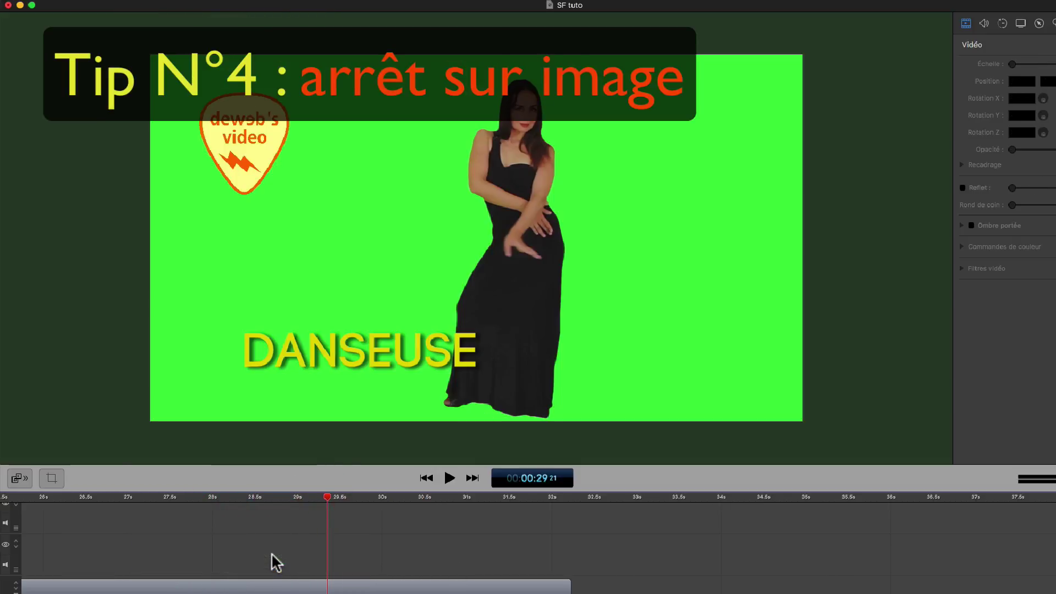
- Play back the dancer footage from about 19.5 s to look for a pose to freeze
{"action": "scroll", "coordinate": [325, 572], "scroll_direction": "down", "scroll_amount": 3}
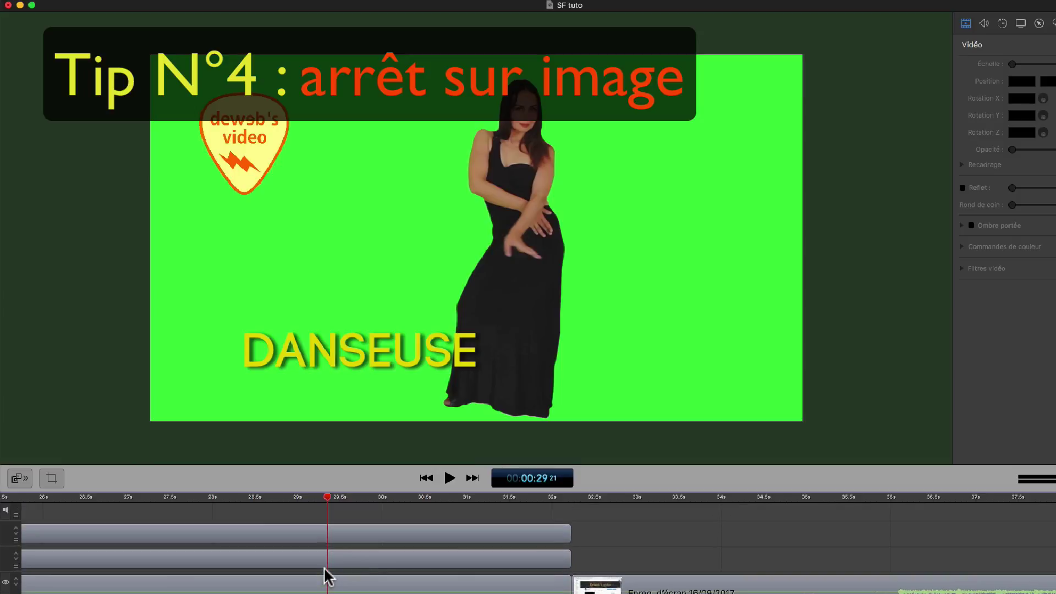
{"action": "left_click_drag", "start_coordinate": [332, 499], "coordinate": [242, 553]}
{"action": "scroll", "coordinate": [413, 478], "scroll_direction": "up", "scroll_amount": 2}
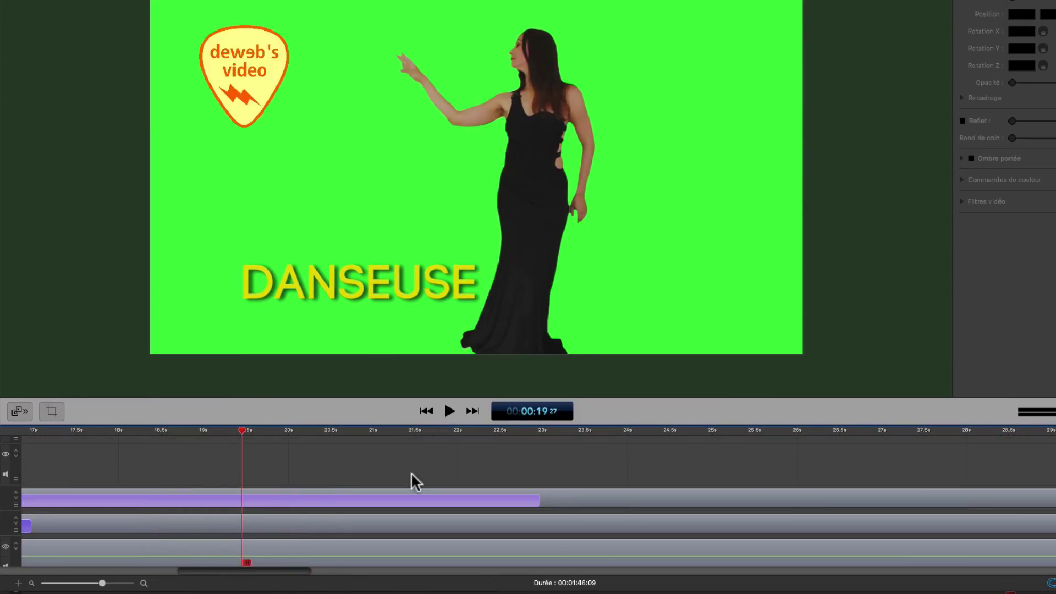
{"action": "key", "text": "space"}
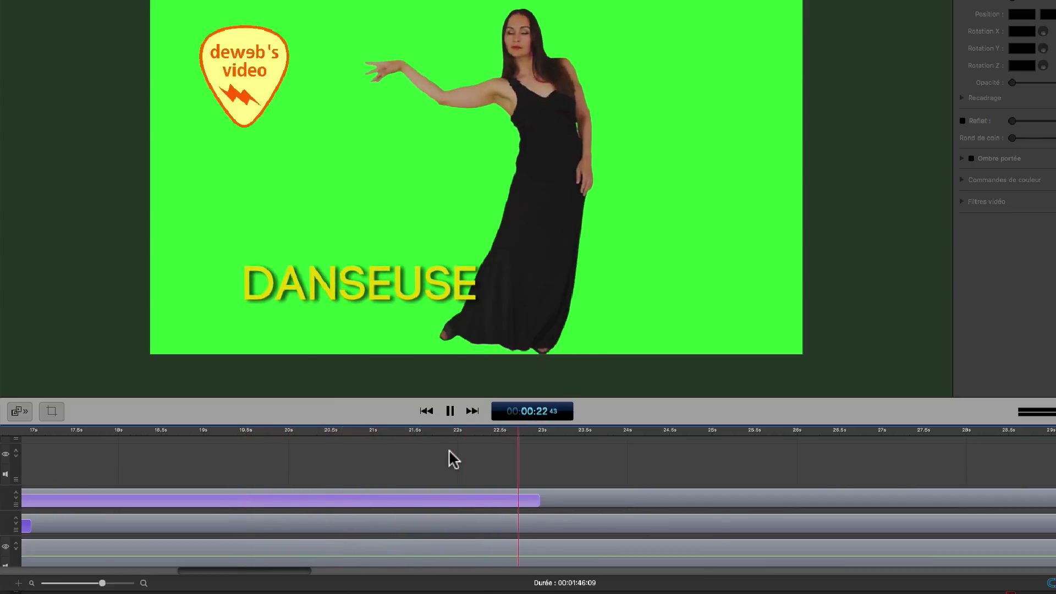
{"action": "key", "text": "space"}
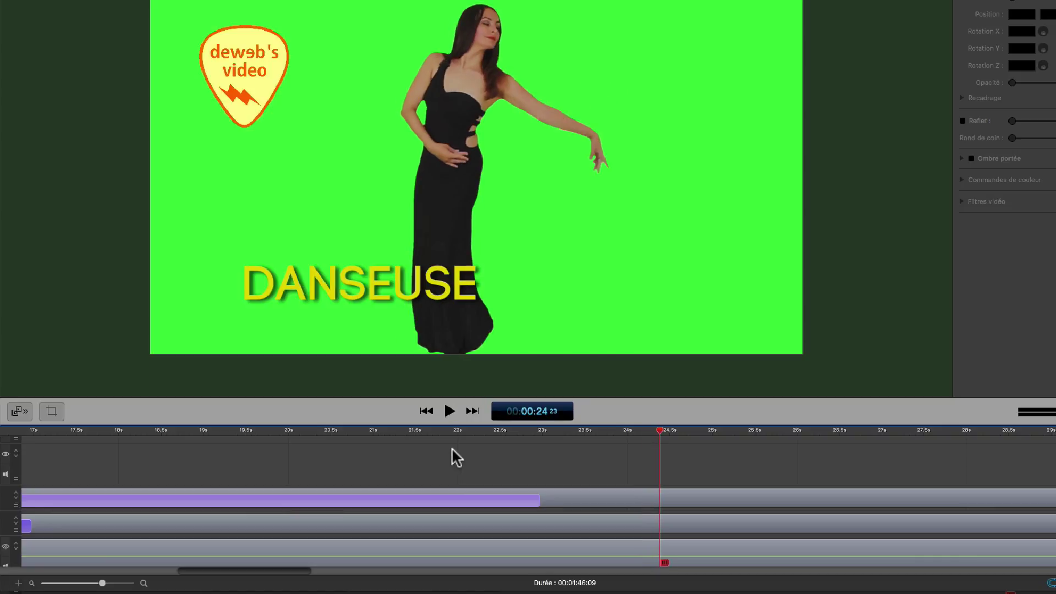
- Add a freeze frame to the dancer clip at 00:00:24 01, stepping back frame by frame to reach it
{"action": "key", "text": "Left"}
{"action": "key", "text": "Left"}
{"action": "key", "text": "Left"}
{"action": "key", "text": "Left"}
{"action": "key", "text": "Left"}
{"action": "key", "text": "Left"}
{"action": "key", "text": "Left"}
{"action": "key", "text": "Left"}
{"action": "key", "text": "Left"}
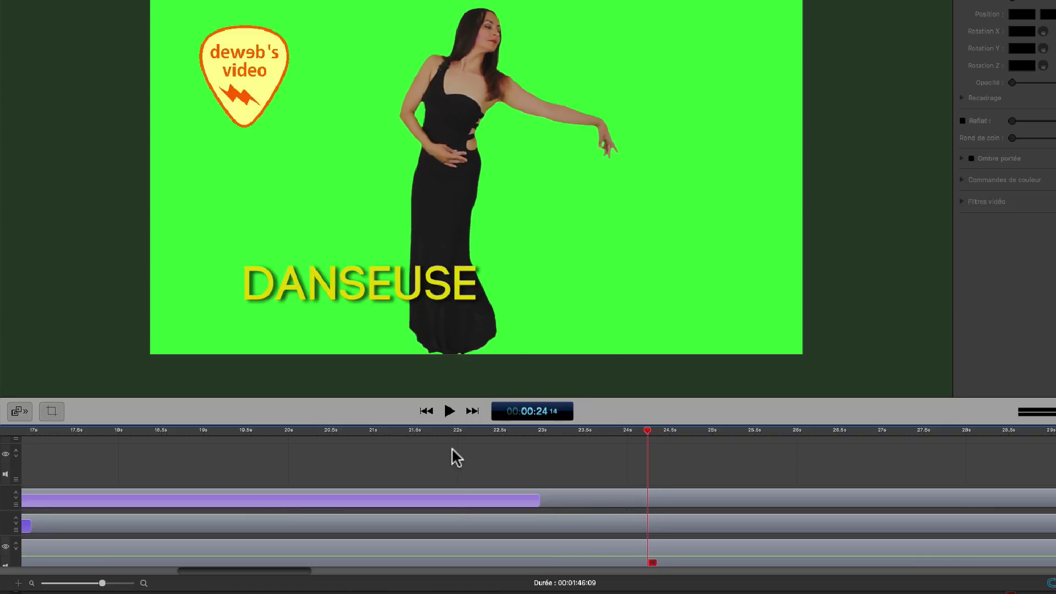
{"action": "key", "text": "Left"}
{"action": "key", "text": "Left"}
{"action": "key", "text": "Left"}
{"action": "key", "text": "Left"}
{"action": "key", "text": "Left"}
{"action": "key", "text": "Left"}
{"action": "key", "text": "Left"}
{"action": "key", "text": "Left"}
{"action": "key", "text": "Left"}
{"action": "key", "text": "Left"}
{"action": "key", "text": "Left"}
{"action": "key", "text": "Left"}
{"action": "key", "text": "Left"}
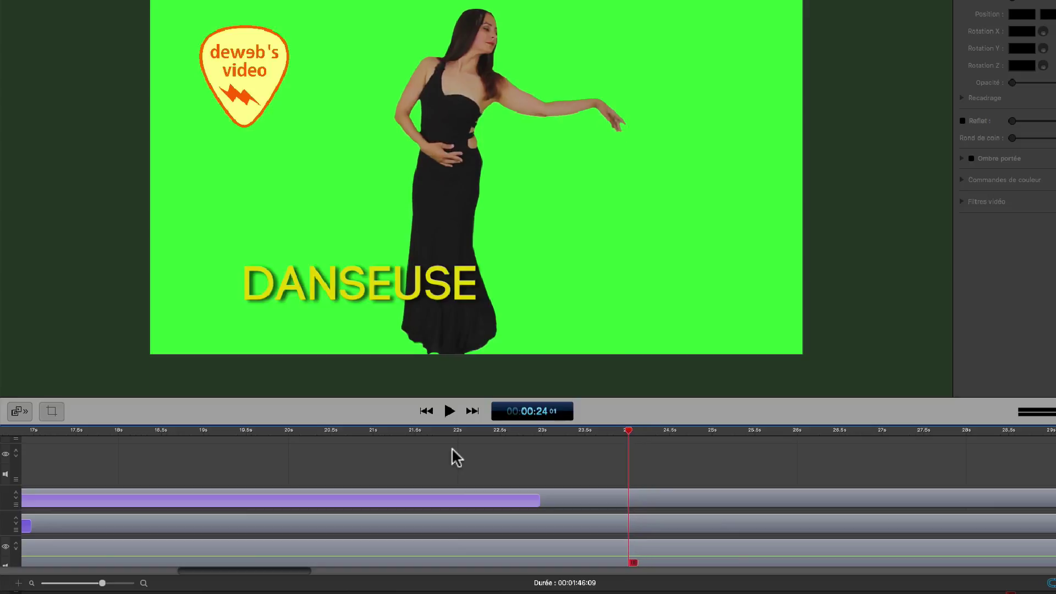
{"action": "left_click", "coordinate": [629, 554]}
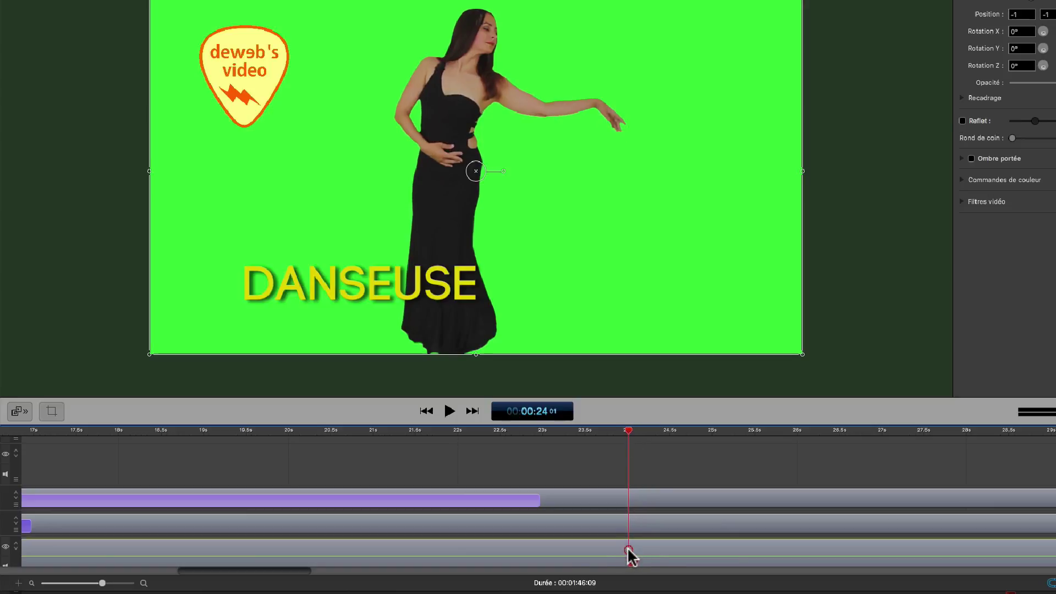
{"action": "scroll", "coordinate": [674, 508], "scroll_direction": "down", "scroll_amount": 2}
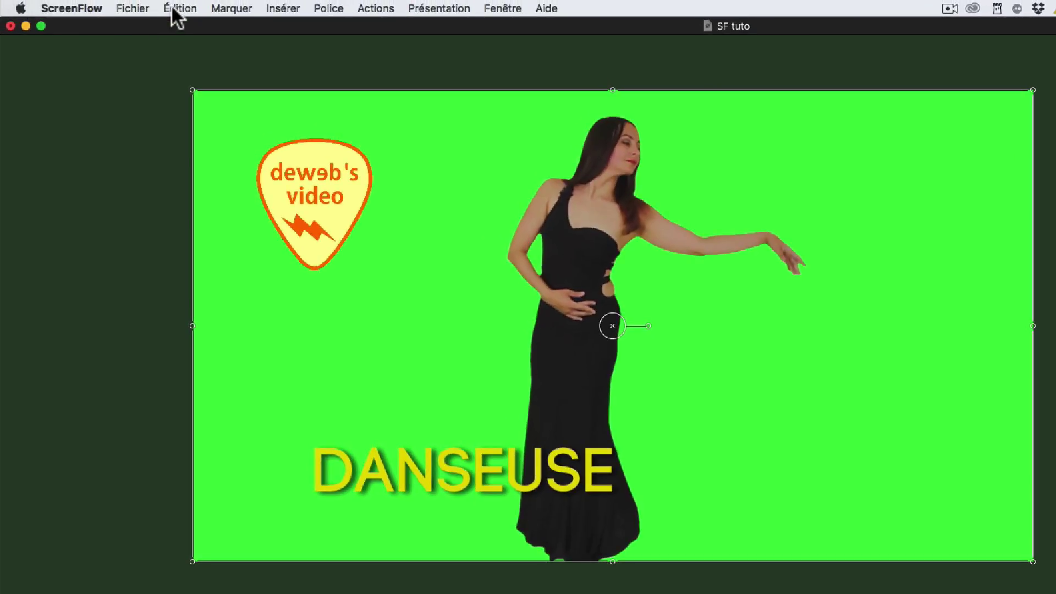
{"action": "left_click", "coordinate": [175, 8]}
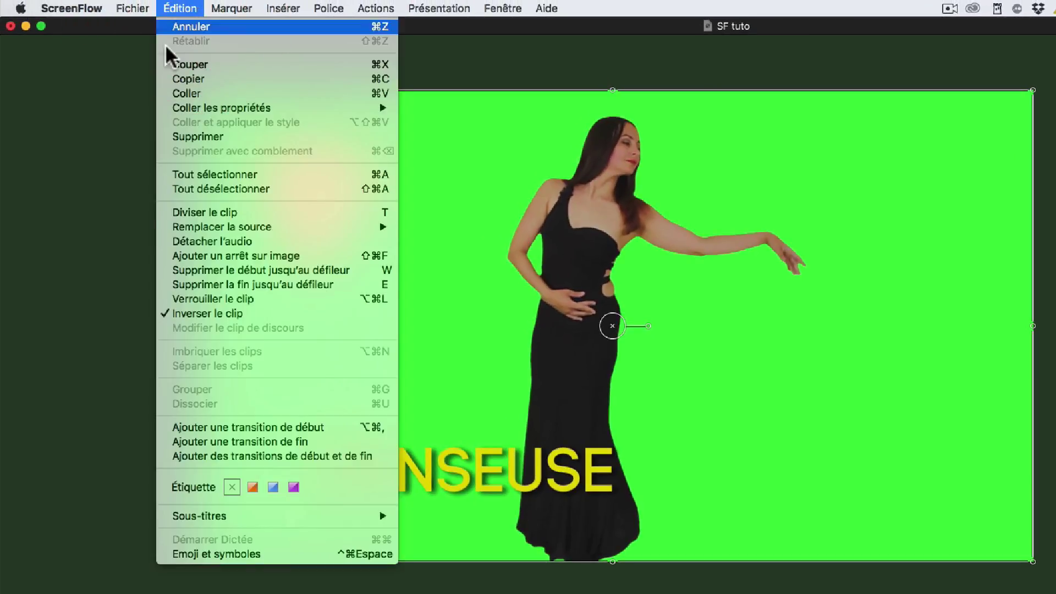
{"action": "left_click", "coordinate": [219, 256]}
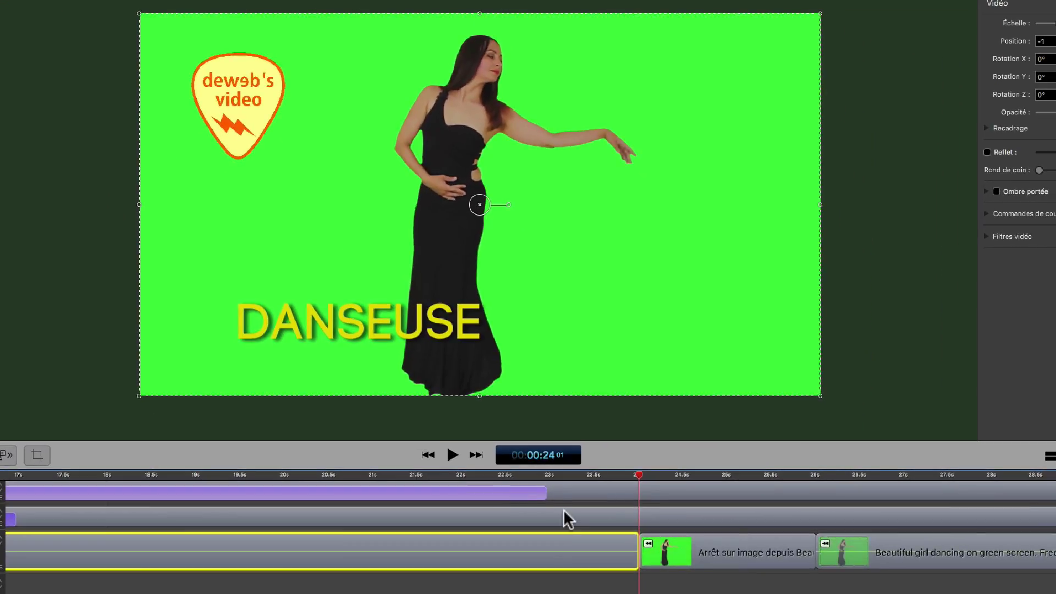
- Play back the dancer clip through its freeze frame, starting from about 23.3 s
{"action": "left_click", "coordinate": [576, 471]}
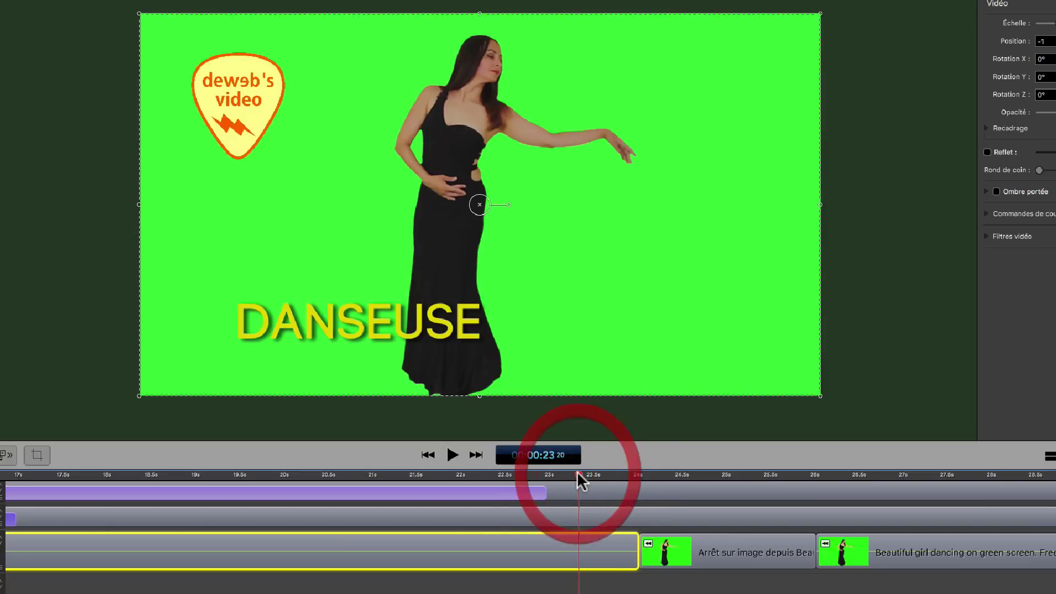
{"action": "key", "text": "space"}
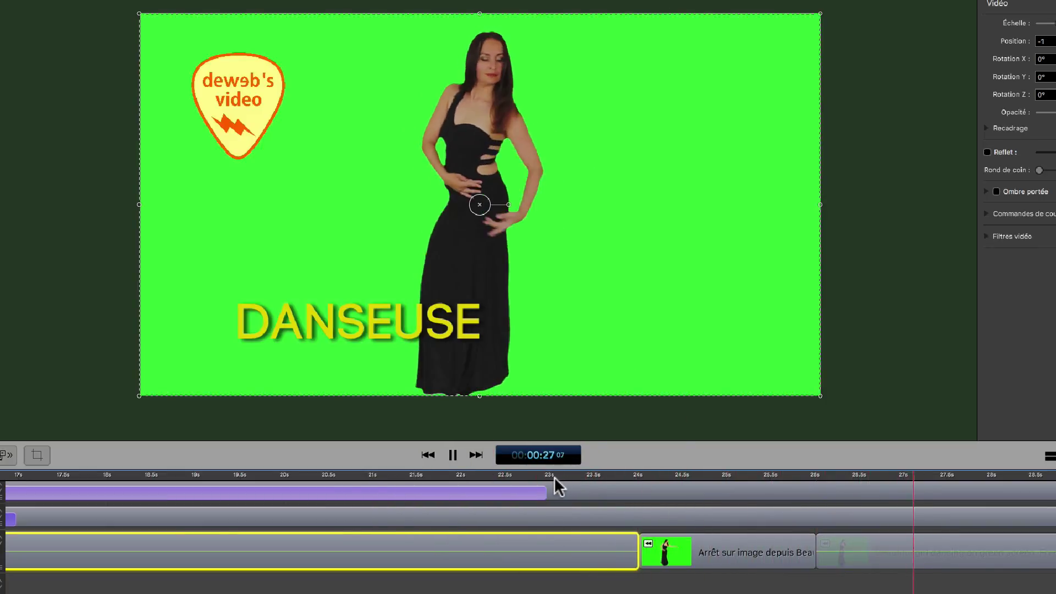
{"action": "key", "text": "space"}
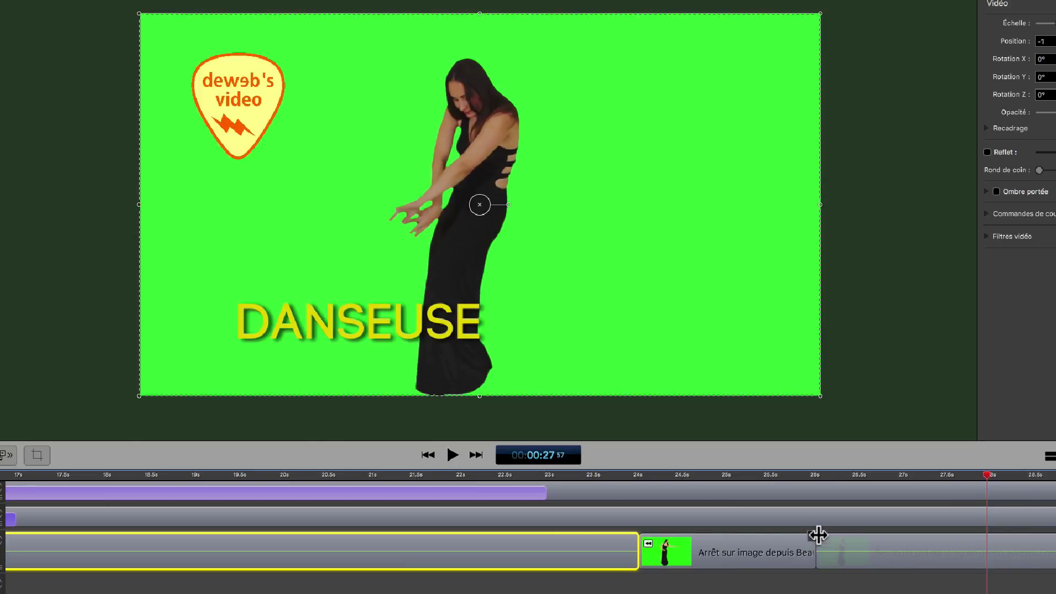
- Shorten the freeze frame so it ends at about 24.9 s and delete the dancer clip that follows it
{"action": "left_click_drag", "start_coordinate": [812, 544], "coordinate": [715, 562]}
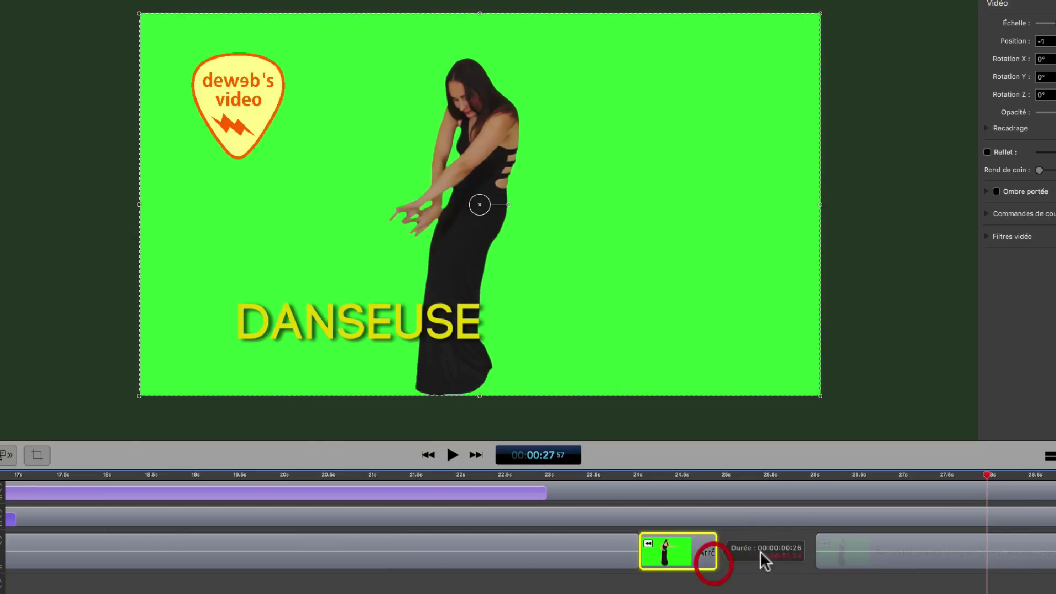
{"action": "left_click", "coordinate": [784, 547]}
{"action": "left_click_drag", "start_coordinate": [780, 542], "coordinate": [847, 544]}
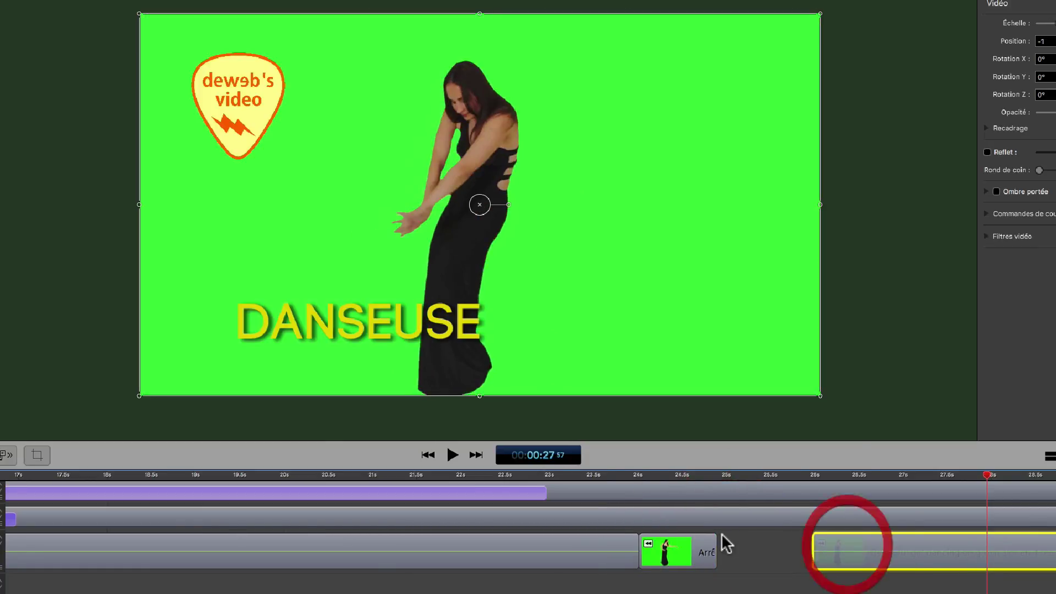
{"action": "left_click", "coordinate": [840, 545]}
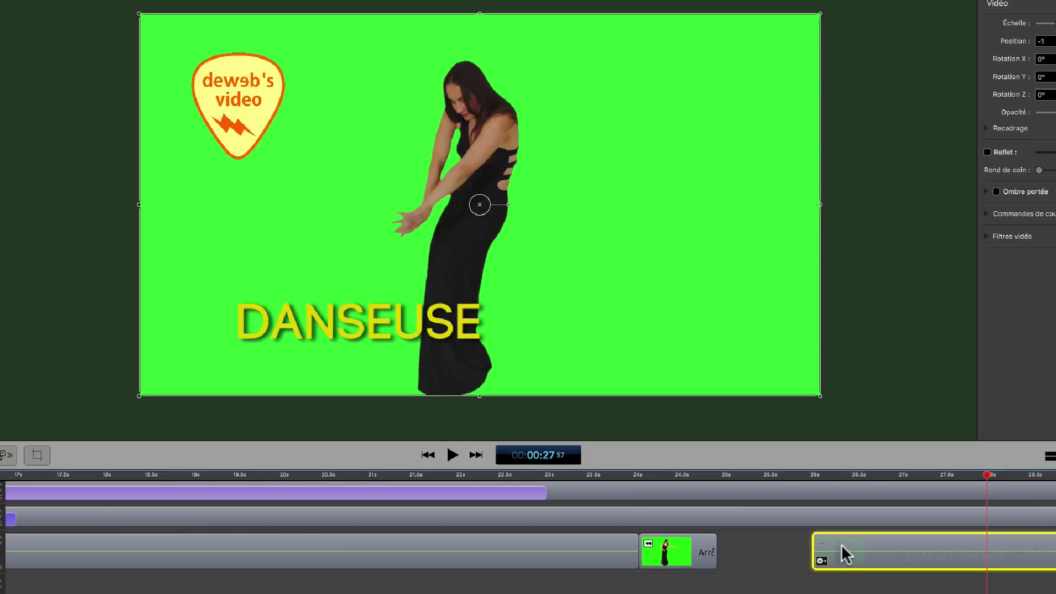
{"action": "key", "text": "Delete"}
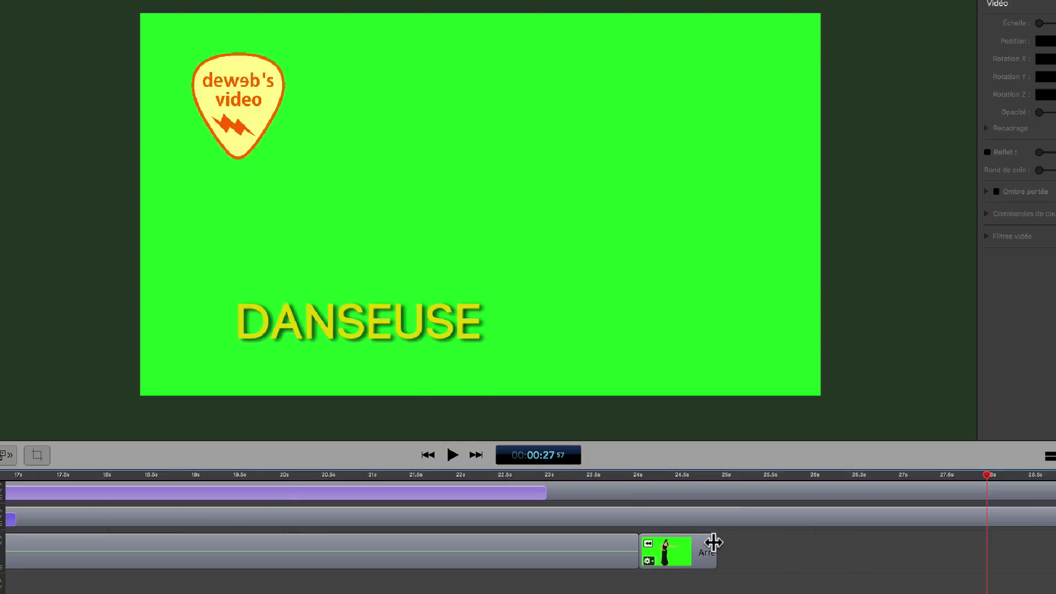
- Extend the freeze frame so it ends at about 27 s and play it back from about 23.4 s
{"action": "left_click_drag", "start_coordinate": [714, 546], "coordinate": [900, 567]}
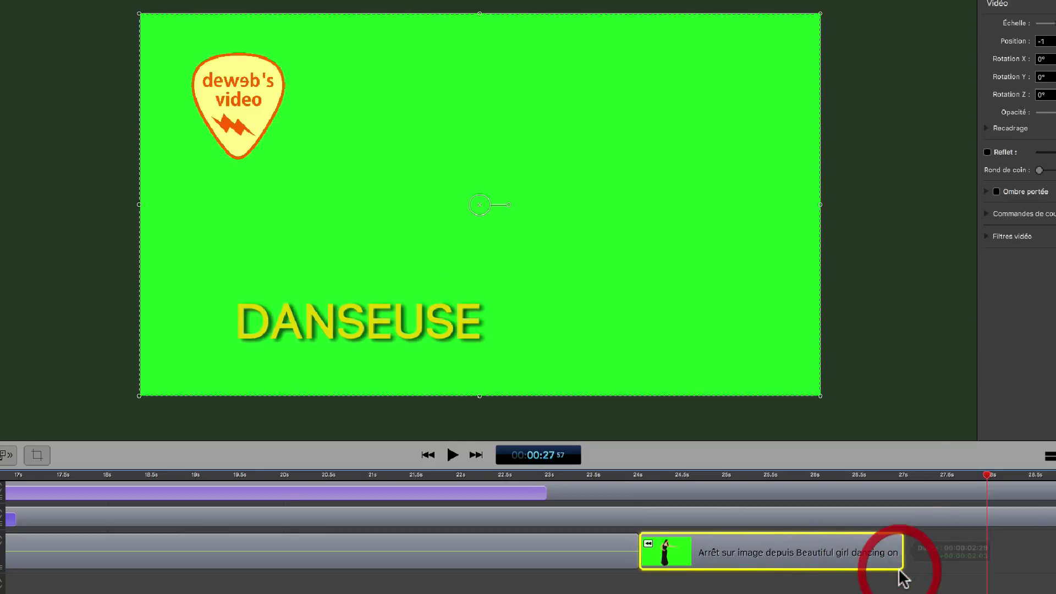
{"action": "left_click", "coordinate": [584, 474]}
{"action": "key", "text": "space"}
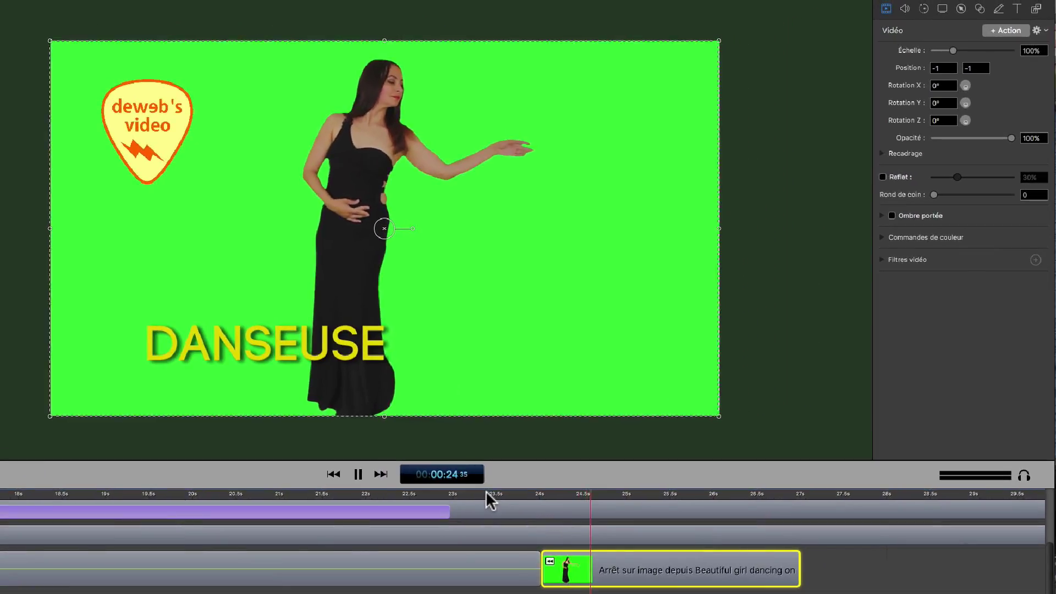
{"action": "key", "text": "space"}
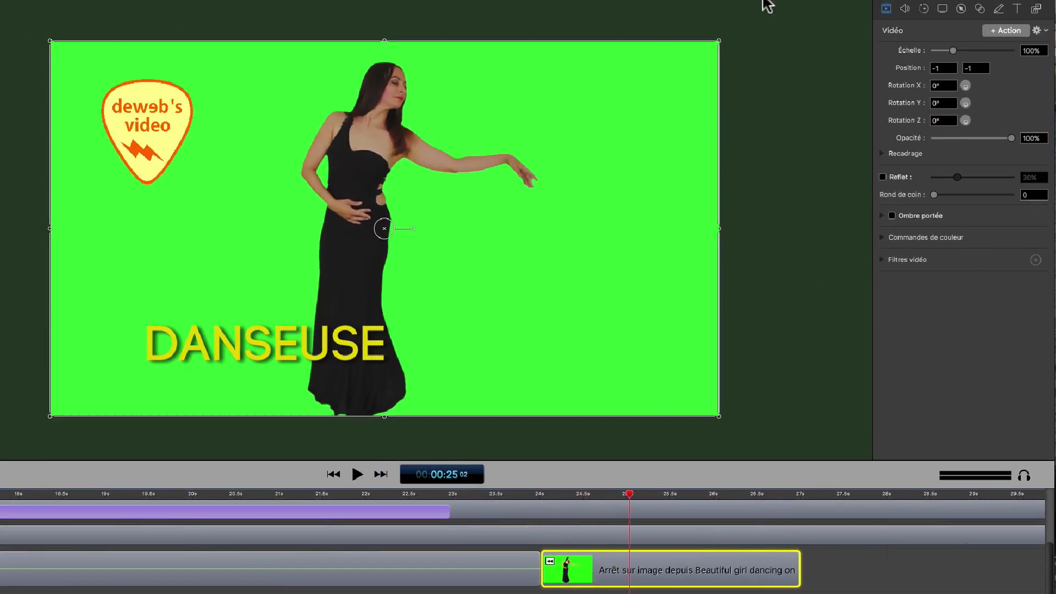
- Add a video action to the freeze frame at about 25 s and adjust it to span about 24.6 to 26.1 s
{"action": "left_click", "coordinate": [1014, 31]}
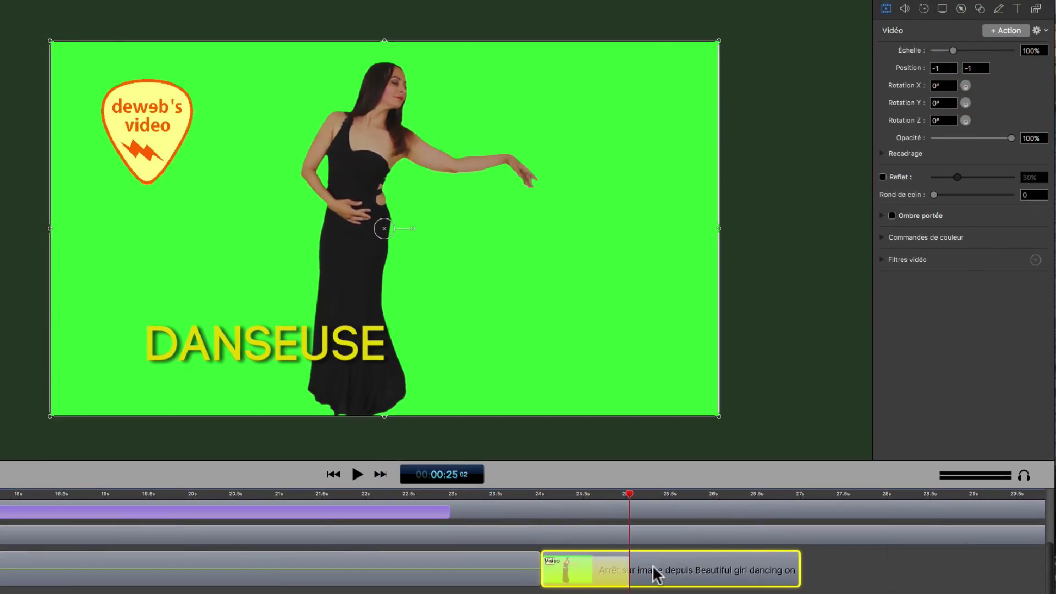
{"action": "left_click_drag", "start_coordinate": [594, 584], "coordinate": [722, 567]}
{"action": "key", "text": "space"}
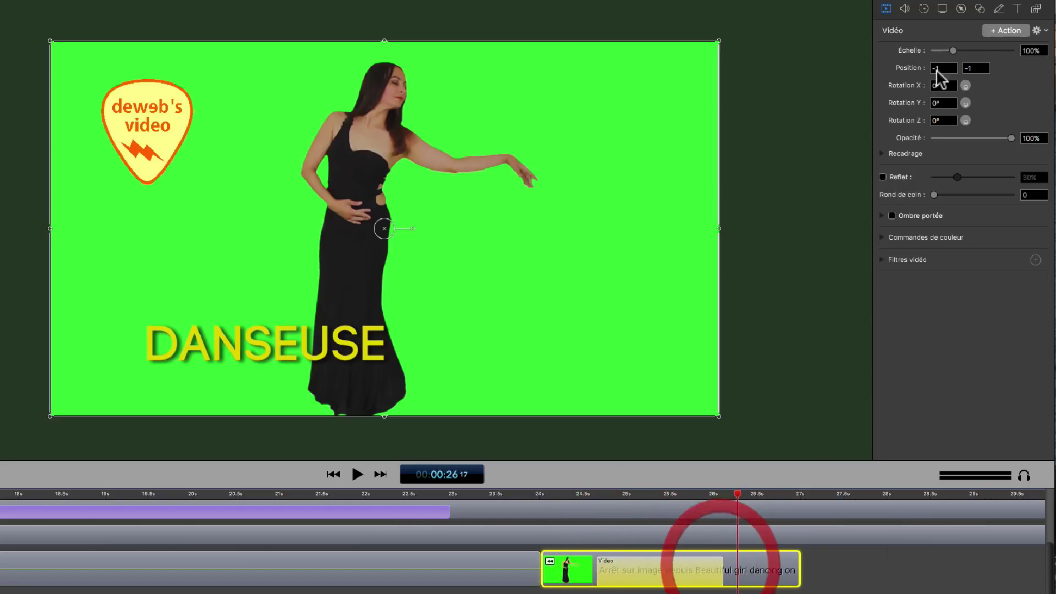
- Scale the freeze frame to 107% after its video action starts and play it back from about 23.1 s
{"action": "left_click_drag", "start_coordinate": [953, 51], "coordinate": [955, 50]}
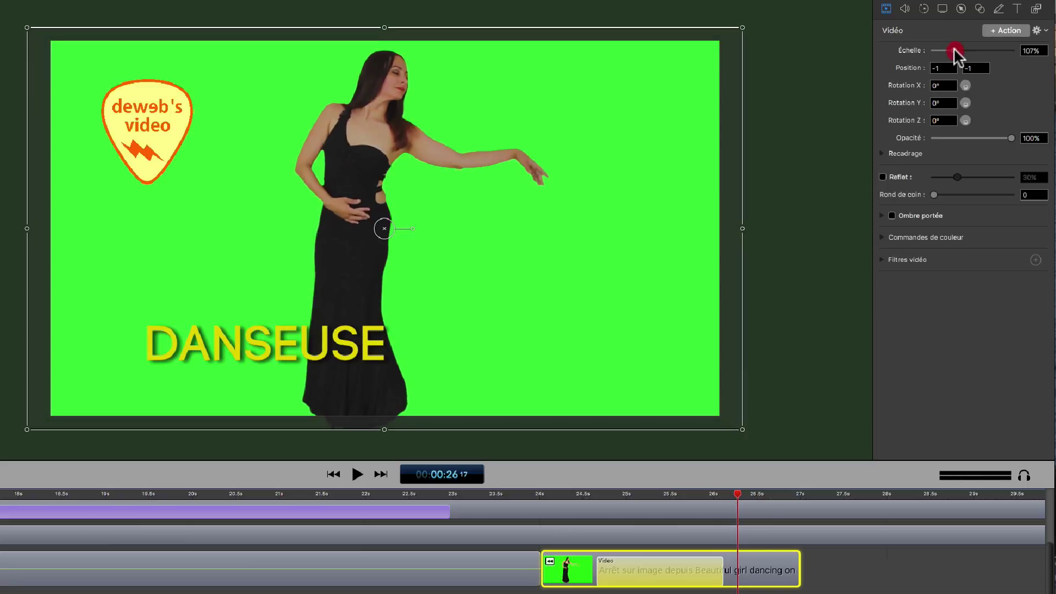
{"action": "left_click", "coordinate": [456, 491]}
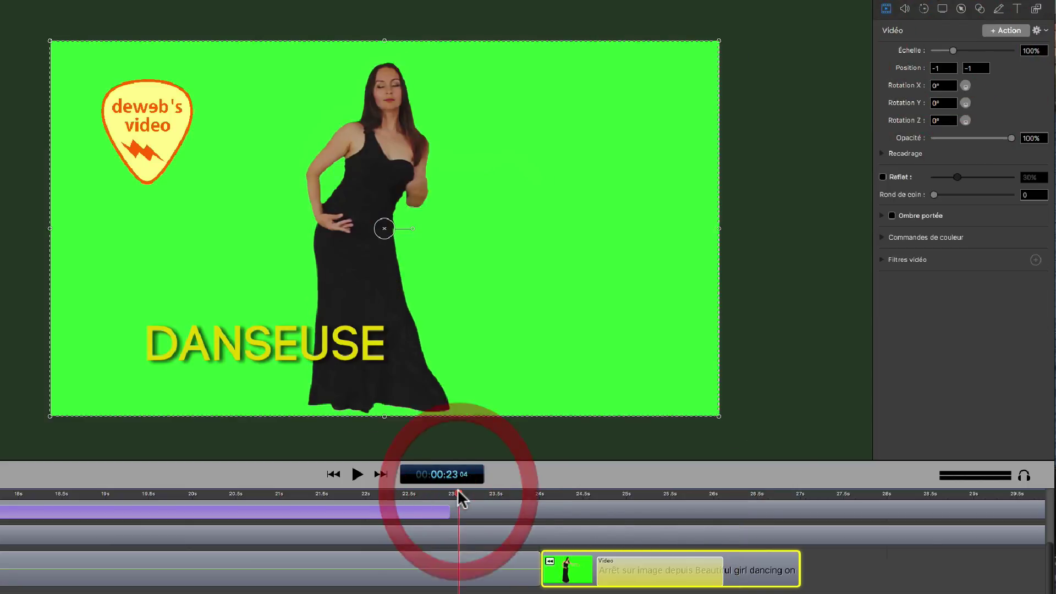
{"action": "key", "text": "space"}
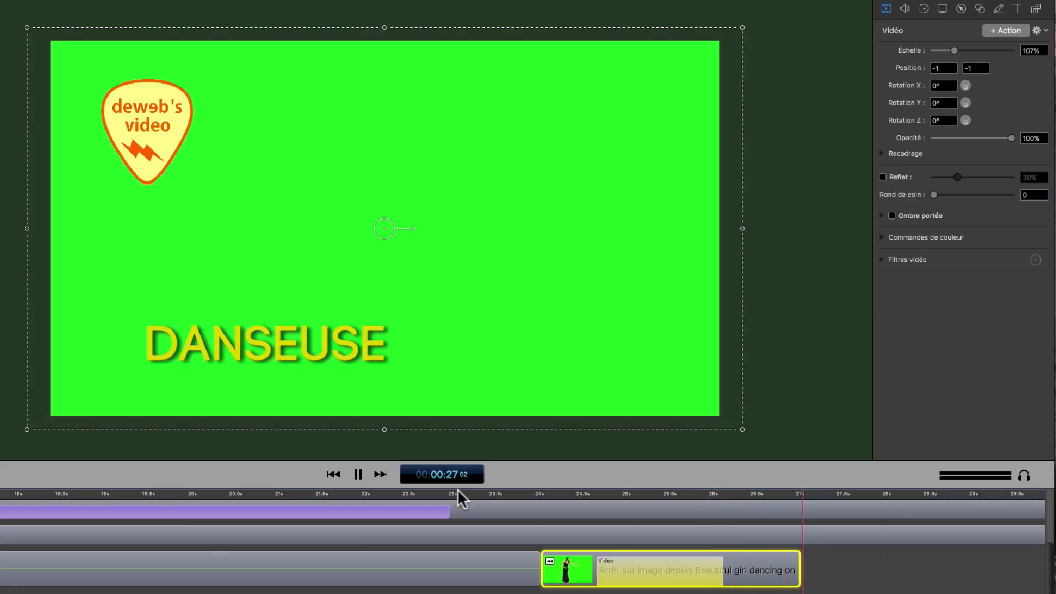
{"action": "key", "text": "space"}
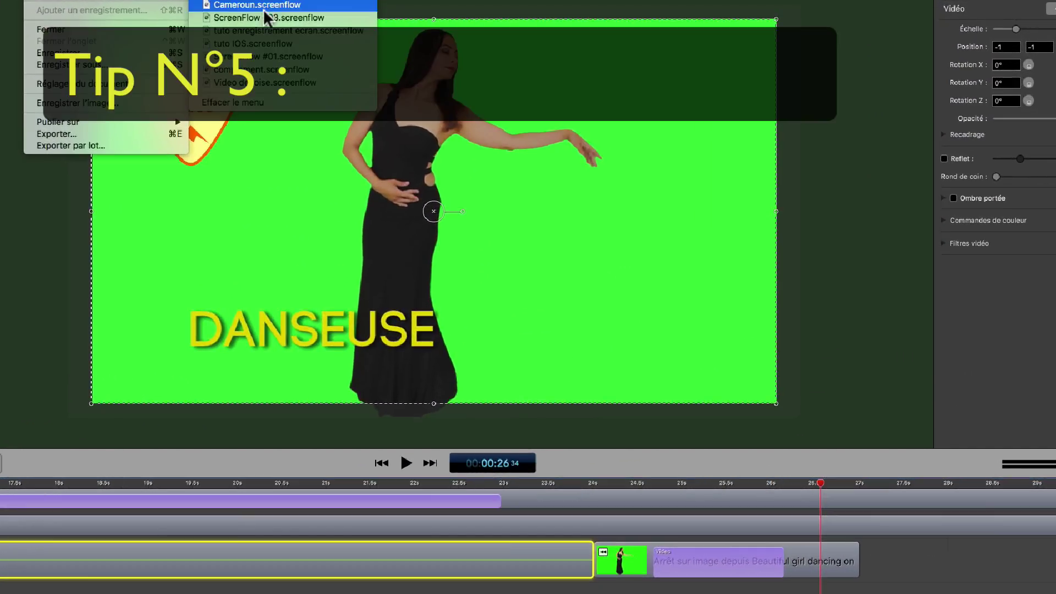
- Open the recent project Cameroun.screenflow and split the MVI_7263.mov clip at about 14.7 s
{"action": "left_click", "coordinate": [467, 51]}
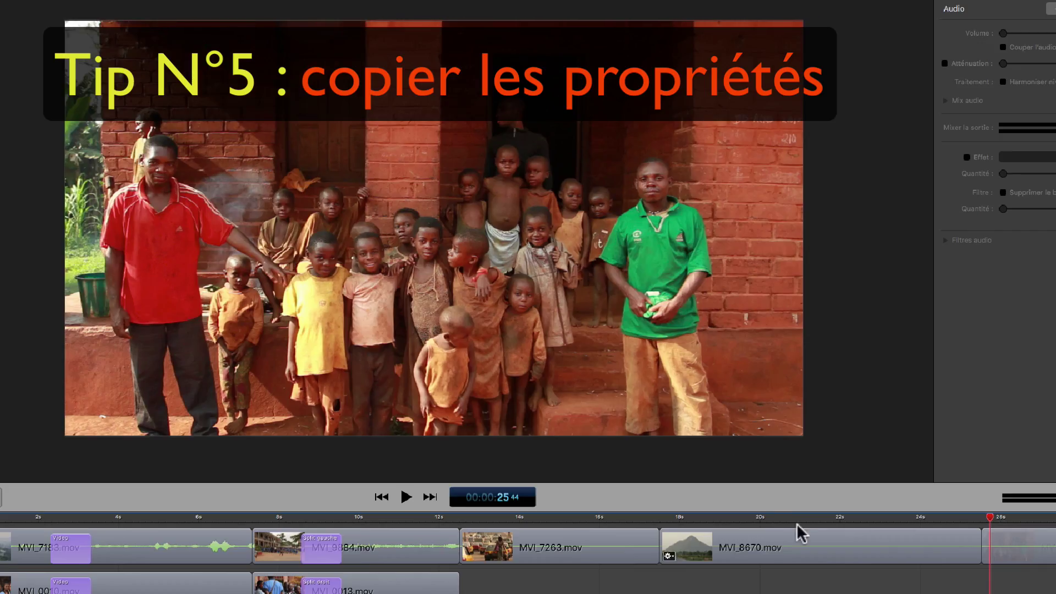
{"action": "left_click_drag", "start_coordinate": [501, 527], "coordinate": [539, 523]}
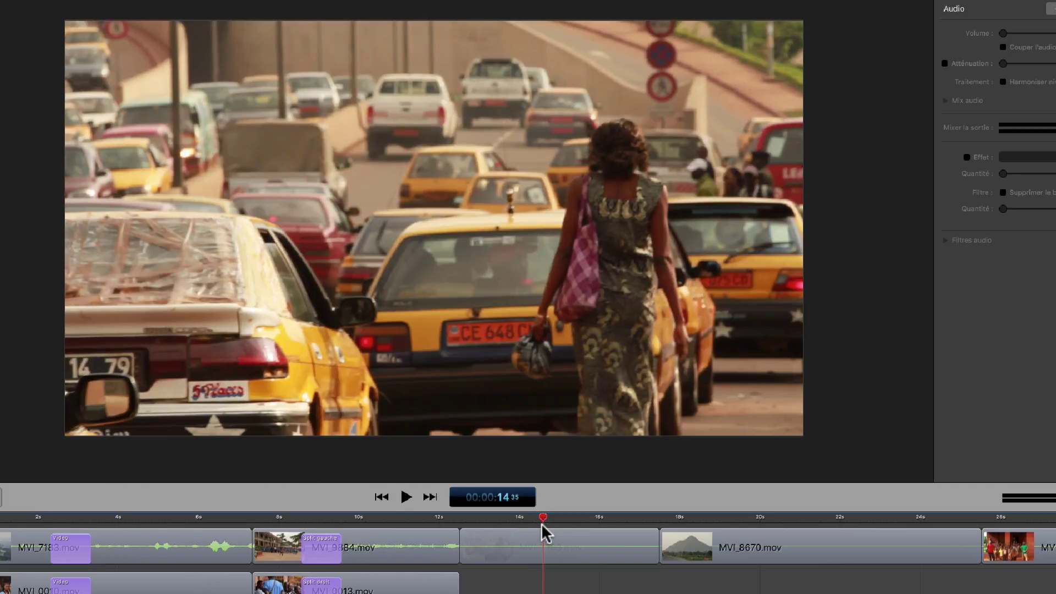
{"action": "left_click", "coordinate": [540, 524]}
{"action": "left_click", "coordinate": [545, 518]}
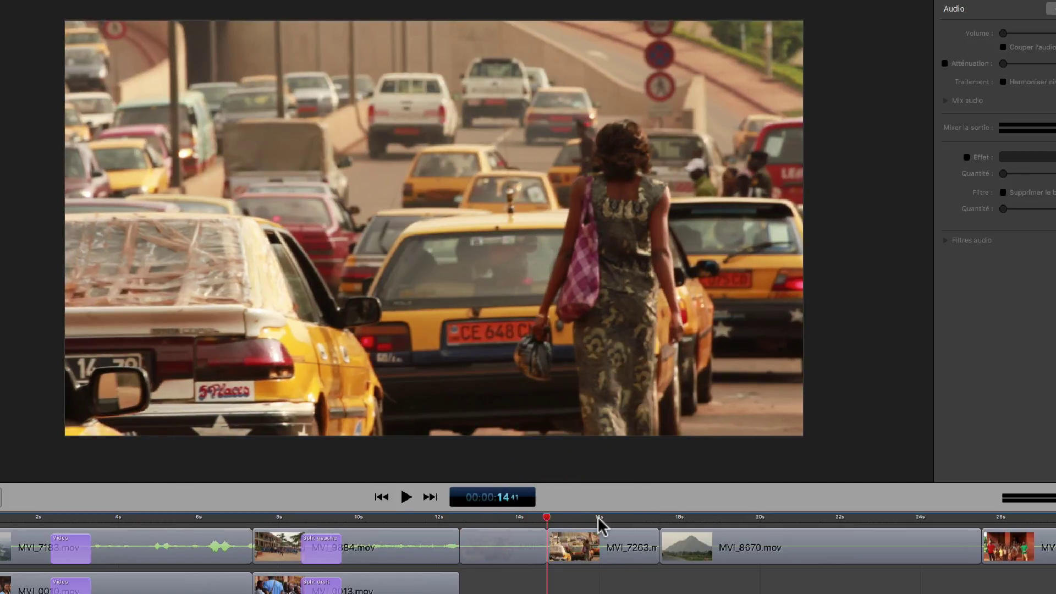
- Scale the second part of the split MVI_7263.mov clip to 122% and scrub through it
{"action": "left_click_drag", "start_coordinate": [598, 516], "coordinate": [589, 515]}
{"action": "left_click", "coordinate": [562, 543]}
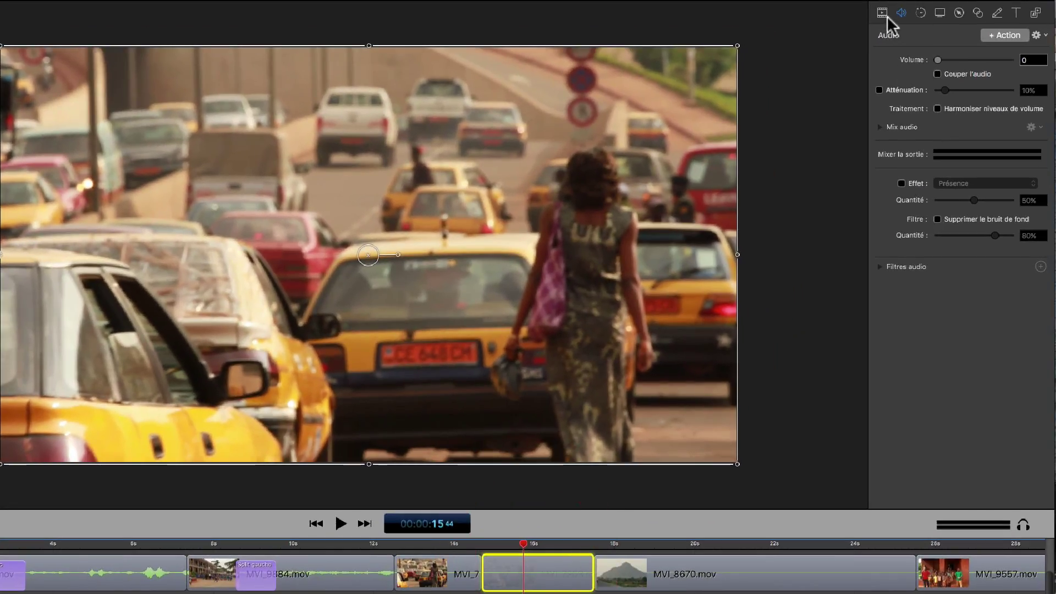
{"action": "left_click", "coordinate": [883, 13]}
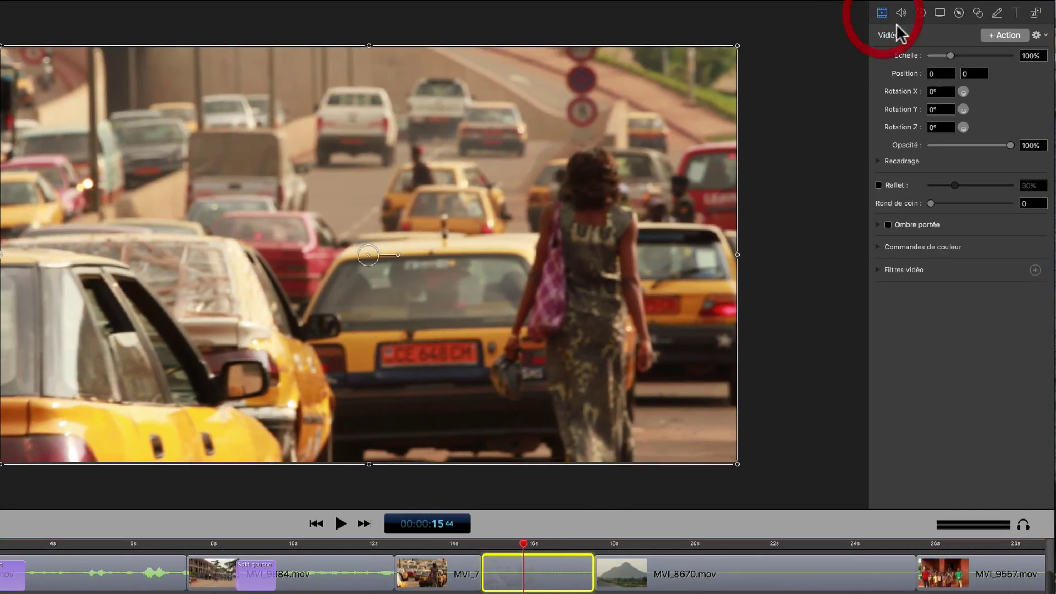
{"action": "left_click_drag", "start_coordinate": [949, 56], "coordinate": [952, 54]}
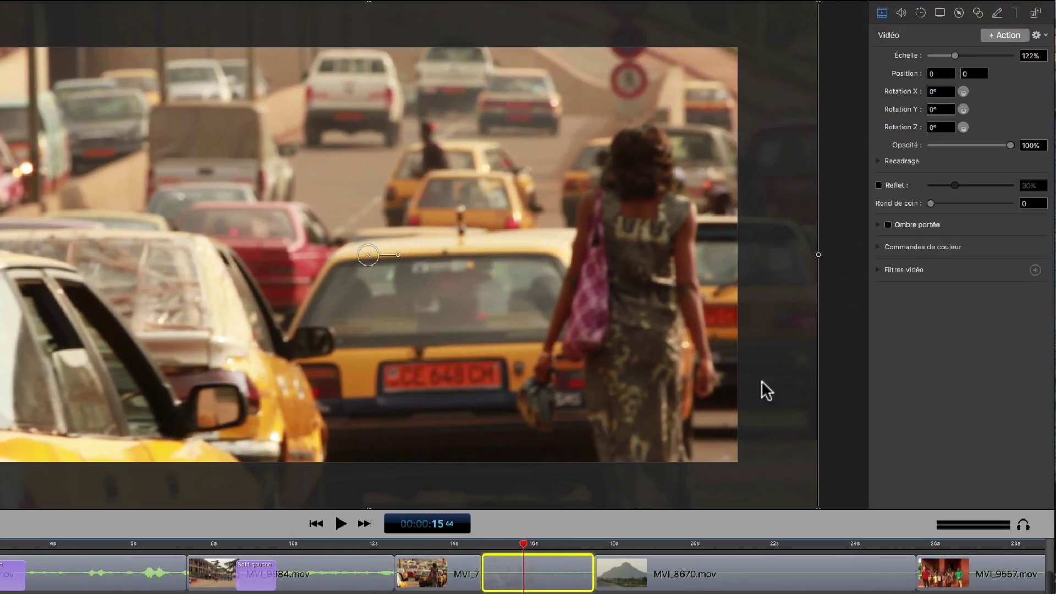
{"action": "mouse_move", "coordinate": [525, 539]}
{"action": "left_mouse_down"}
{"action": "mouse_move", "coordinate": [486, 543]}
{"action": "mouse_move", "coordinate": [546, 543]}
{"action": "mouse_move", "coordinate": [446, 552]}
{"action": "mouse_move", "coordinate": [530, 549]}
{"action": "mouse_move", "coordinate": [457, 552]}
{"action": "mouse_move", "coordinate": [512, 548]}
{"action": "left_mouse_up"}
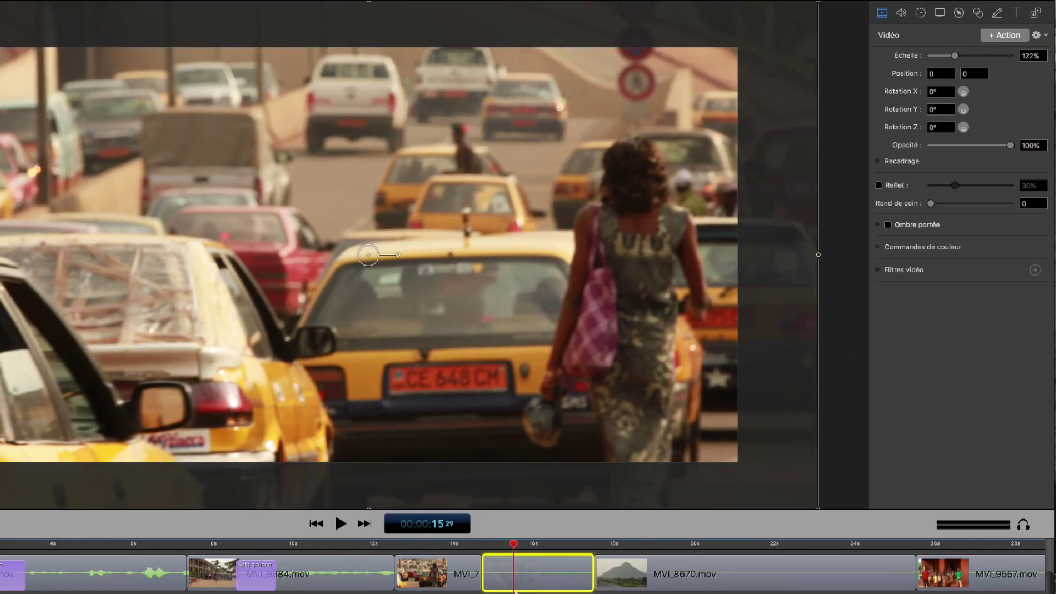
- Copy the first part of the MVI_7263.mov clip and paste its properties onto the second part
{"action": "left_click", "coordinate": [446, 551]}
{"action": "left_click", "coordinate": [454, 568]}
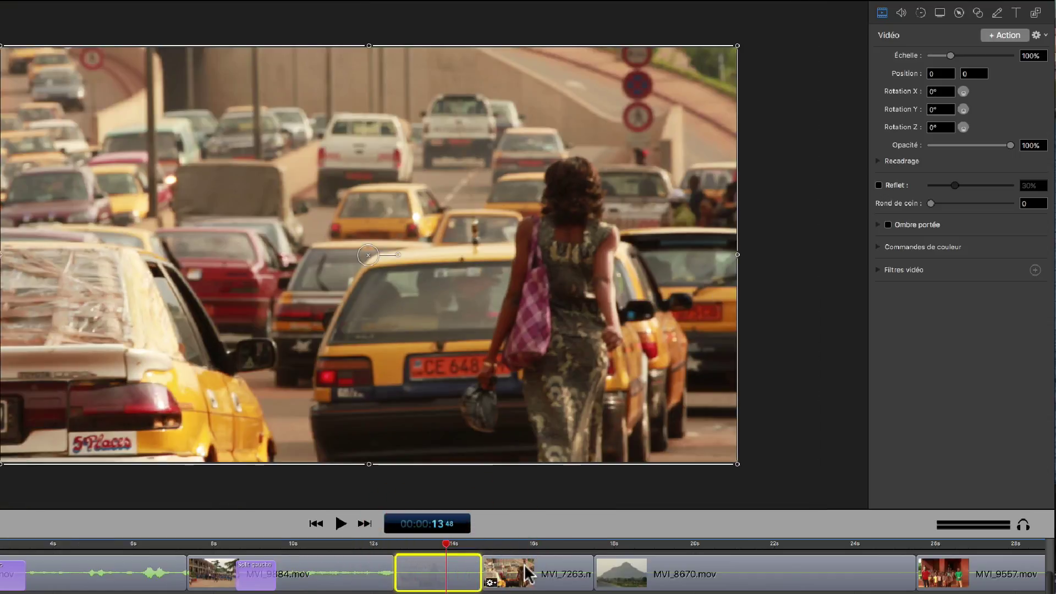
{"action": "left_click", "coordinate": [537, 548]}
{"action": "left_click", "coordinate": [545, 569]}
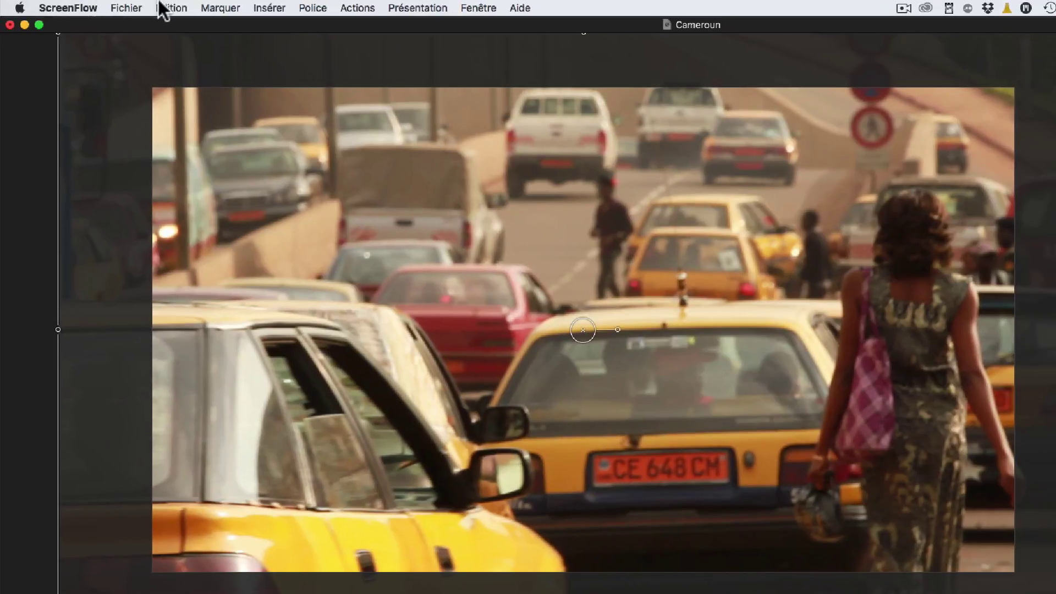
{"action": "left_click", "coordinate": [177, 6]}
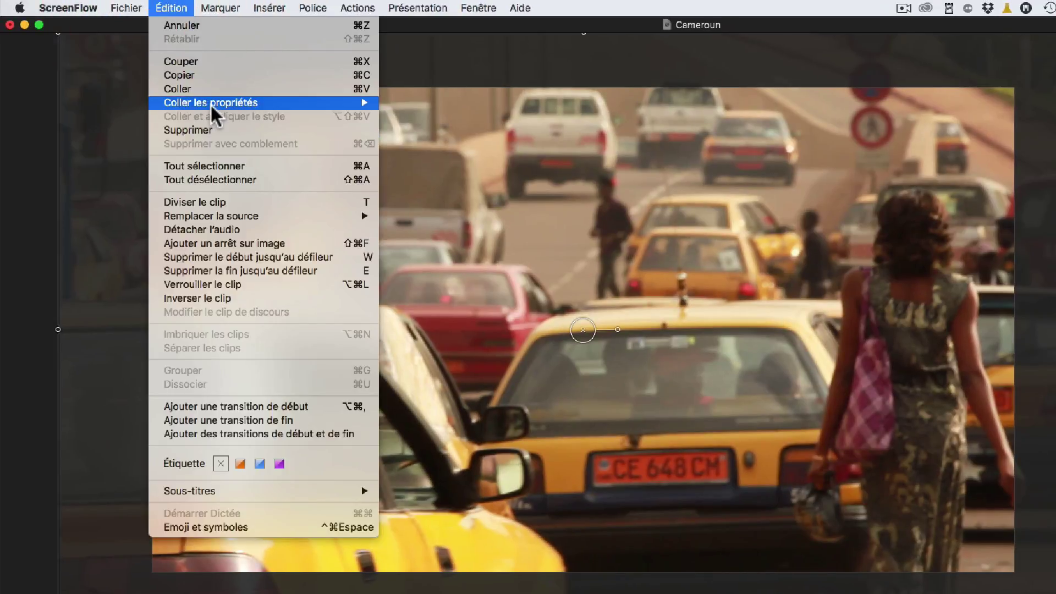
{"action": "mouse_move", "coordinate": [214, 104]}
{"action": "left_click", "coordinate": [413, 105]}
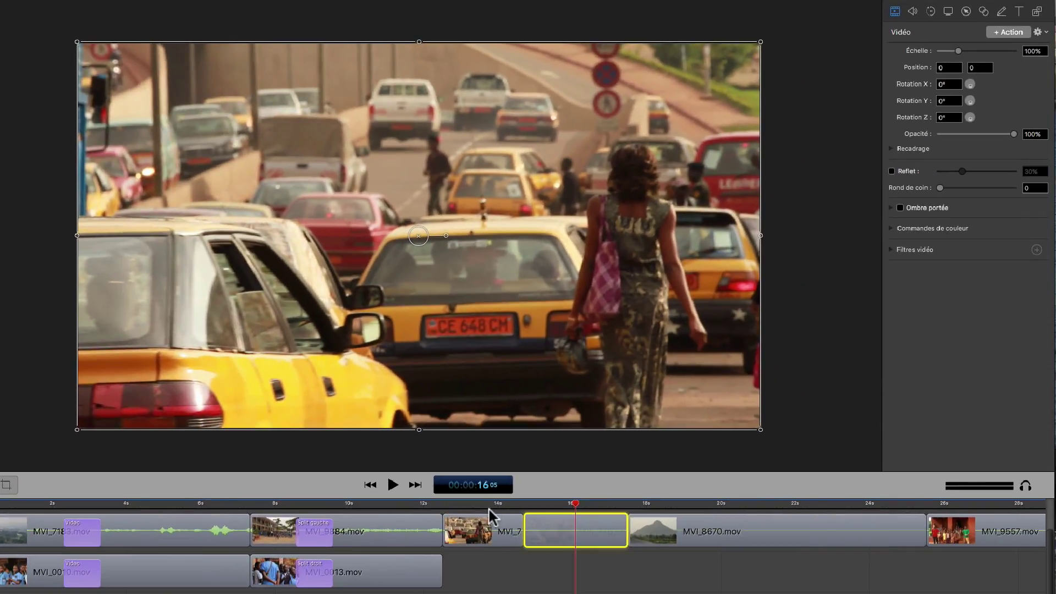
- Play back the MVI_7263.mov clip across the cut from about 13.7 s and compare the framing of both parts
{"action": "left_click", "coordinate": [486, 503]}
{"action": "key", "text": "space"}
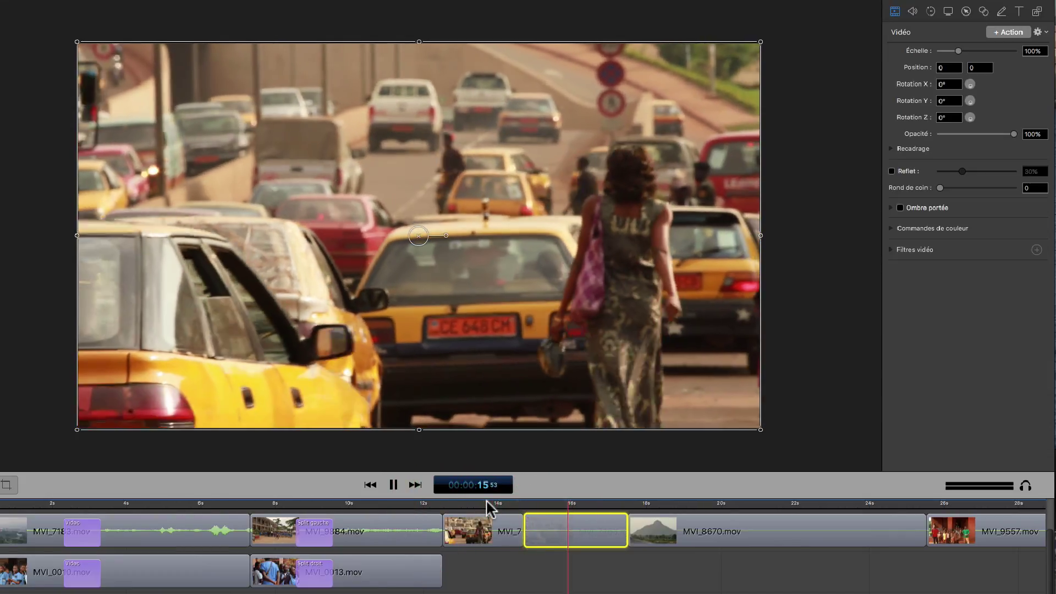
{"action": "key", "text": "space"}
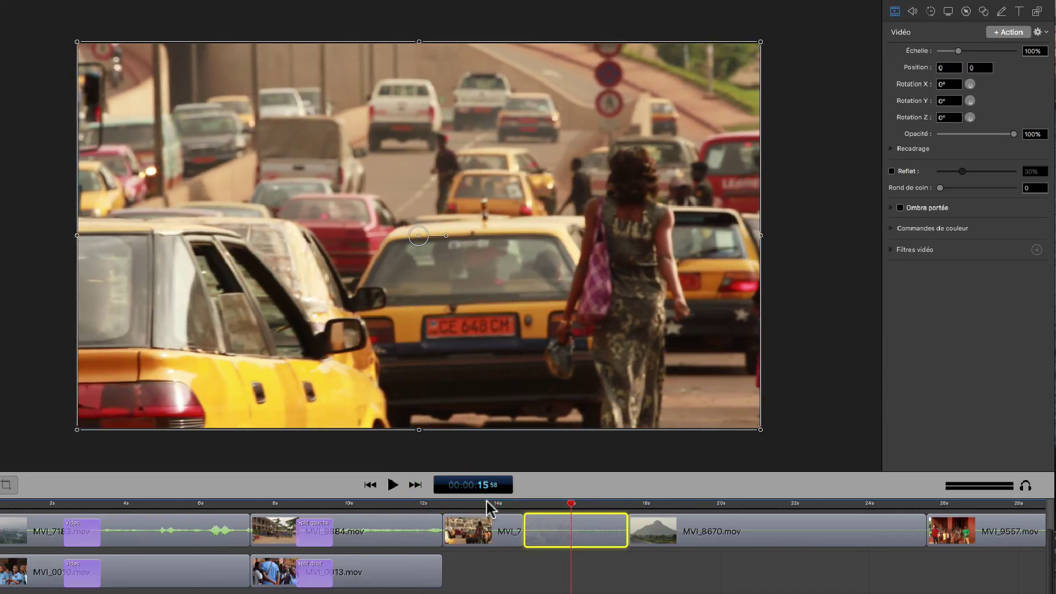
{"action": "left_click", "coordinate": [487, 502]}
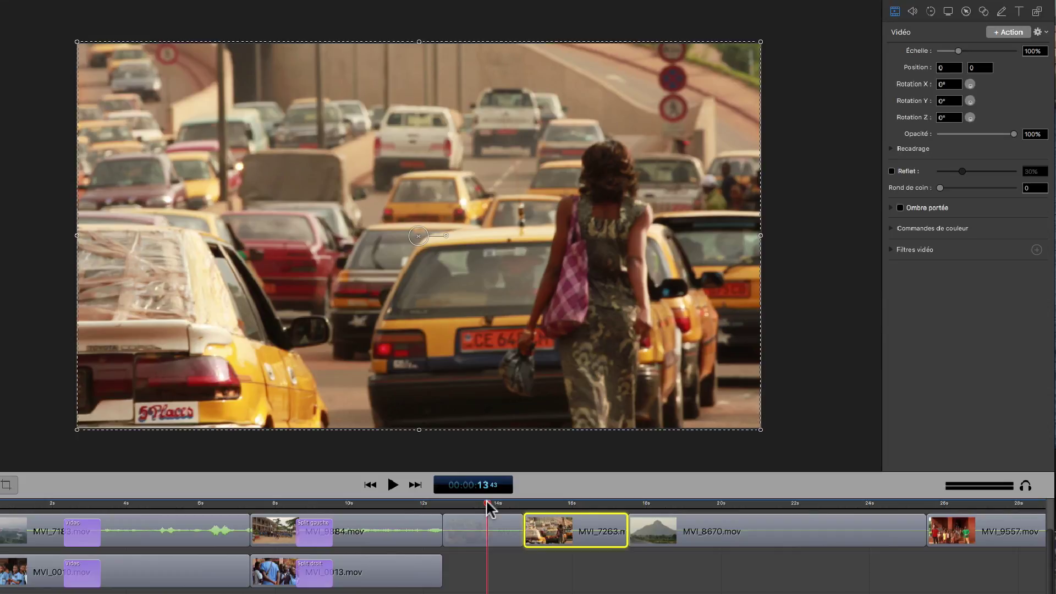
{"action": "left_click", "coordinate": [586, 502]}
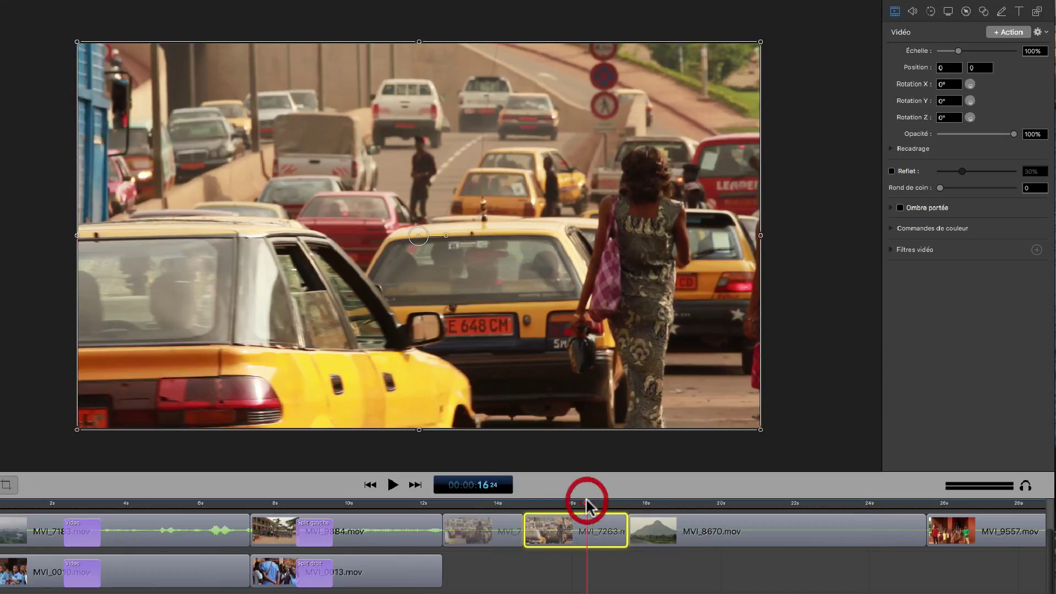
- Examine where the paste-properties command (Coller les propriétés) sits among the editing commands
{"action": "left_click", "coordinate": [92, 0]}
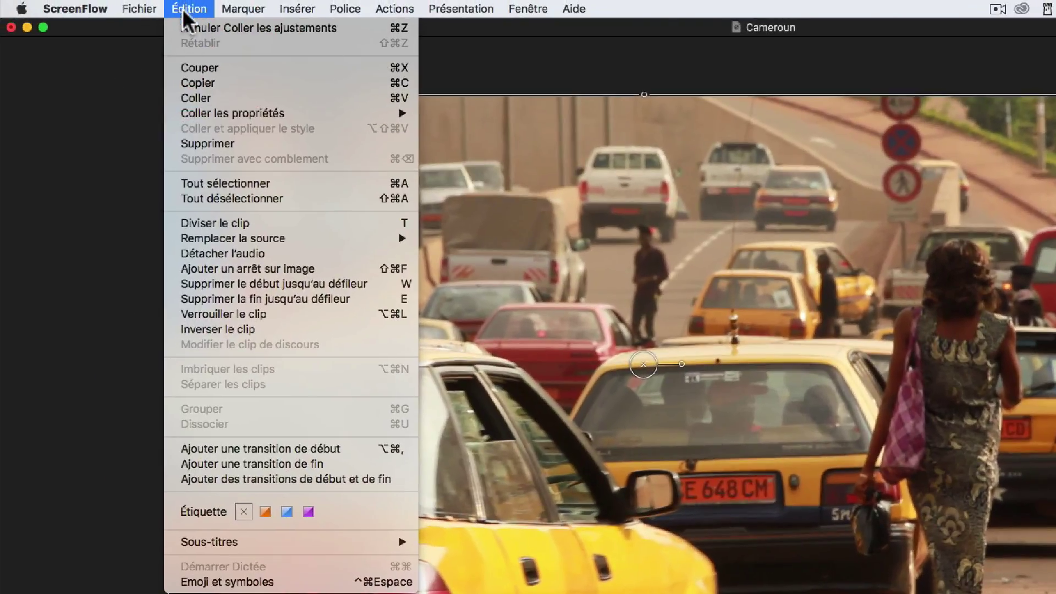
{"action": "mouse_move", "coordinate": [237, 114]}
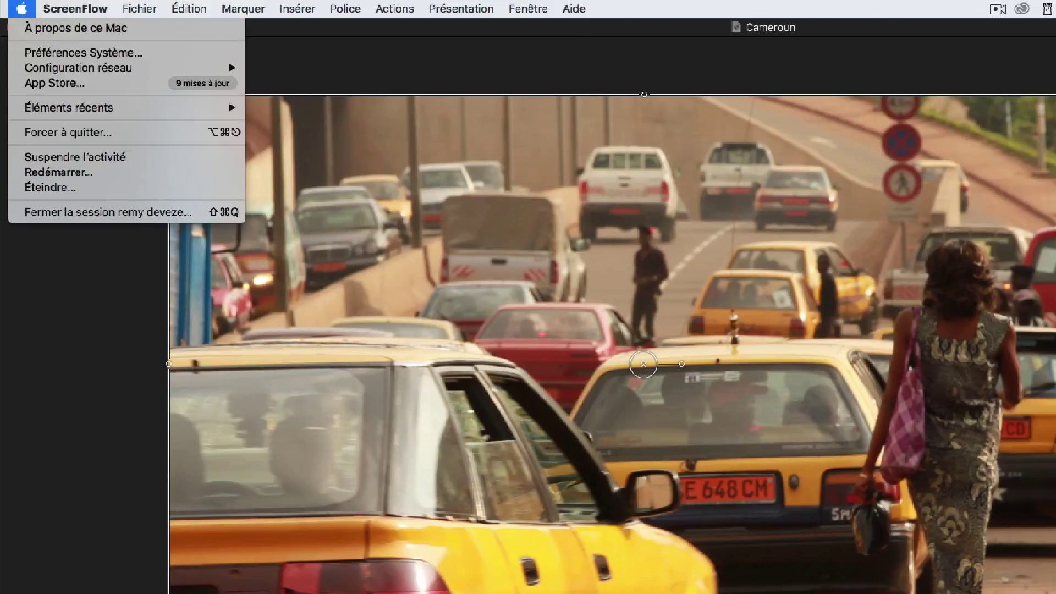
{"action": "key", "text": "Escape"}
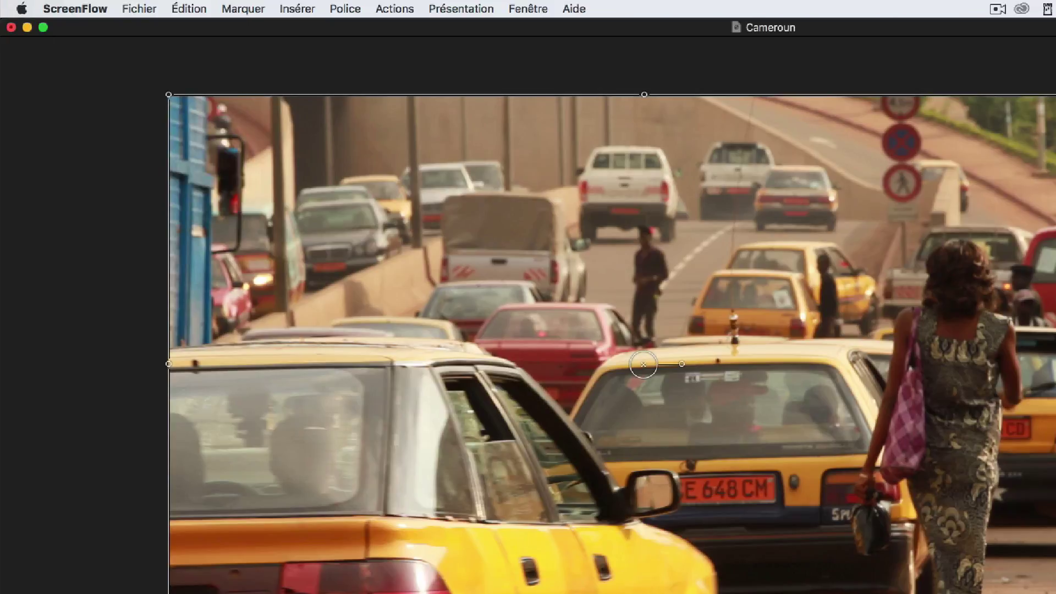